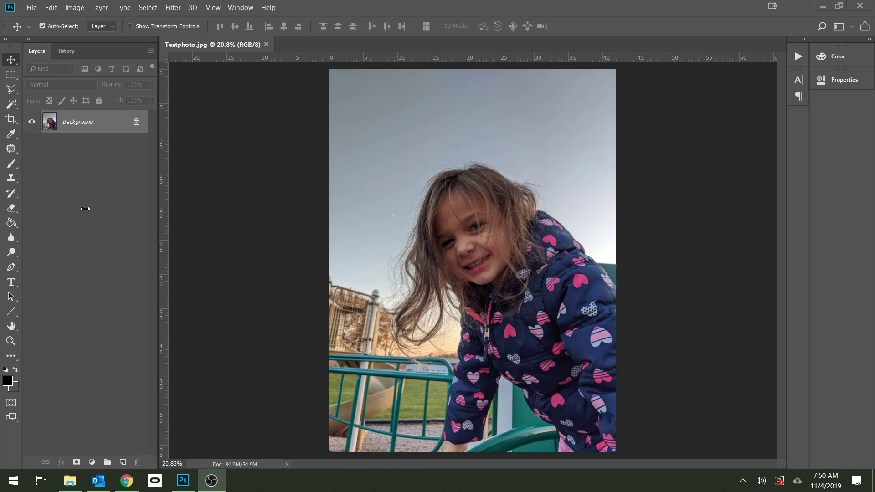
- Convert the locked Background into a regular layer named "Original Photo"
{"action": "left_click", "coordinate": [65, 193]}
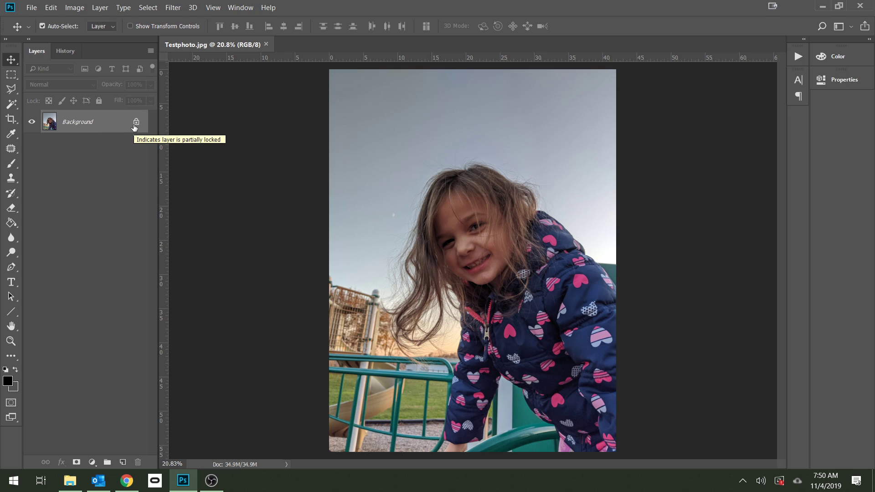
{"action": "right_click", "coordinate": [92, 124]}
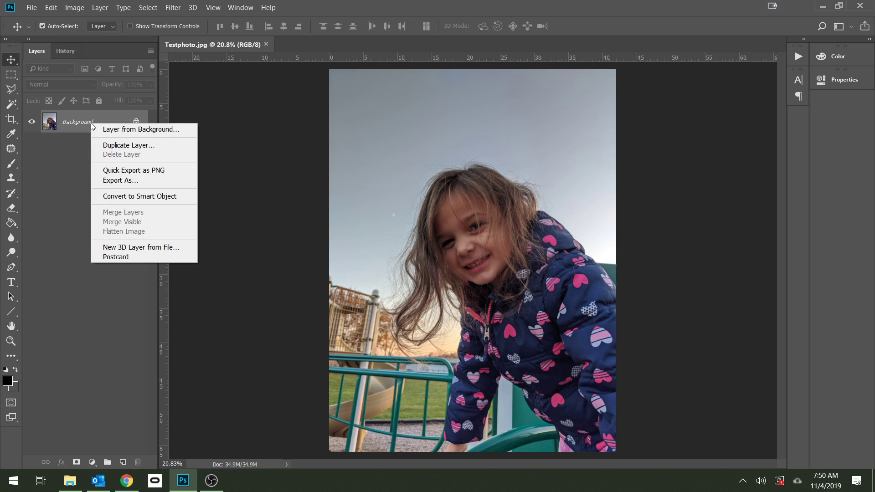
{"action": "left_click", "coordinate": [173, 130]}
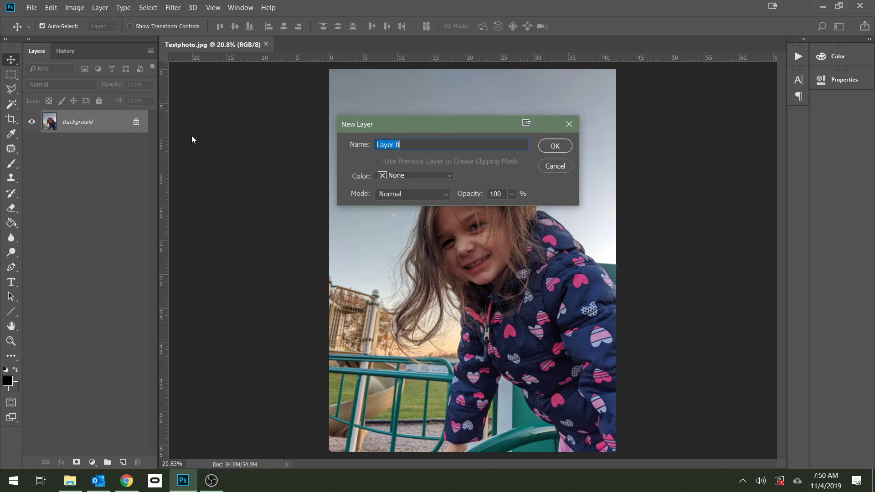
{"action": "key", "text": "shift+Left"}
{"action": "left_click_drag", "start_coordinate": [415, 126], "coordinate": [227, 138]}
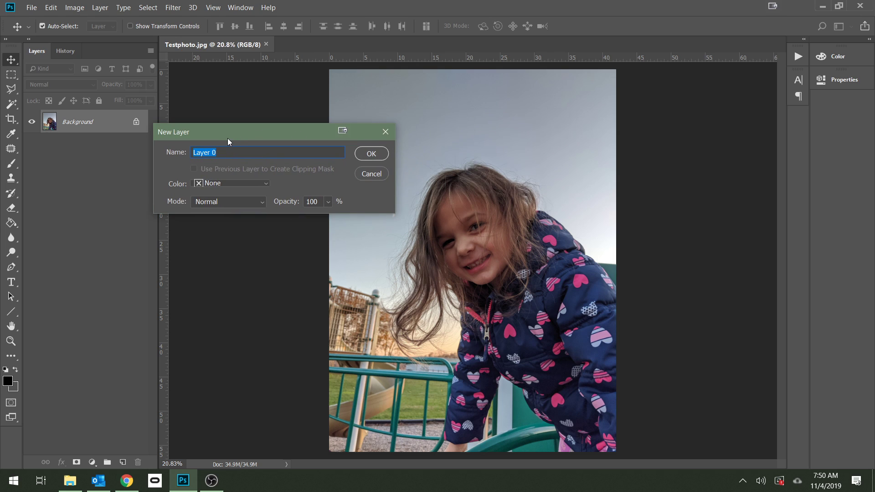
{"action": "type", "text": "Original Photo"}
{"action": "left_click", "coordinate": [371, 154]}
{"action": "left_click", "coordinate": [106, 176]}
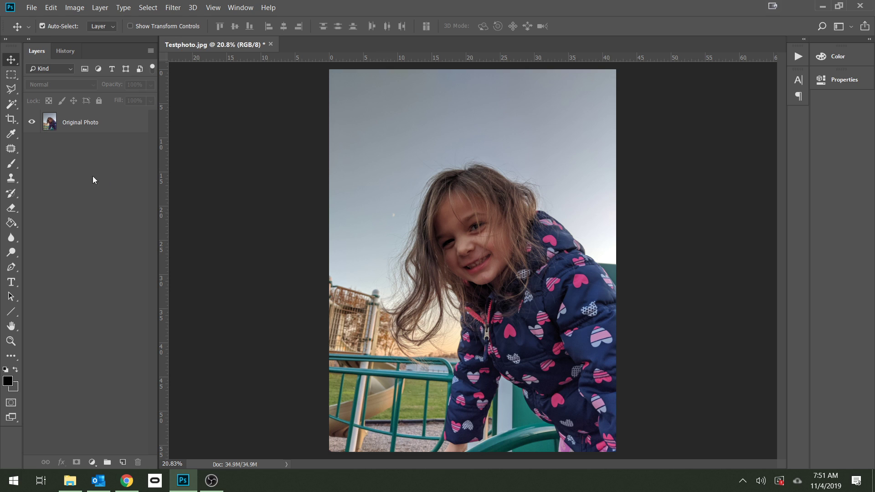
- Duplicate the Original Photo layer within Testphoto.jpg, keeping the default name "Original Photo copy"
{"action": "right_click", "coordinate": [98, 123]}
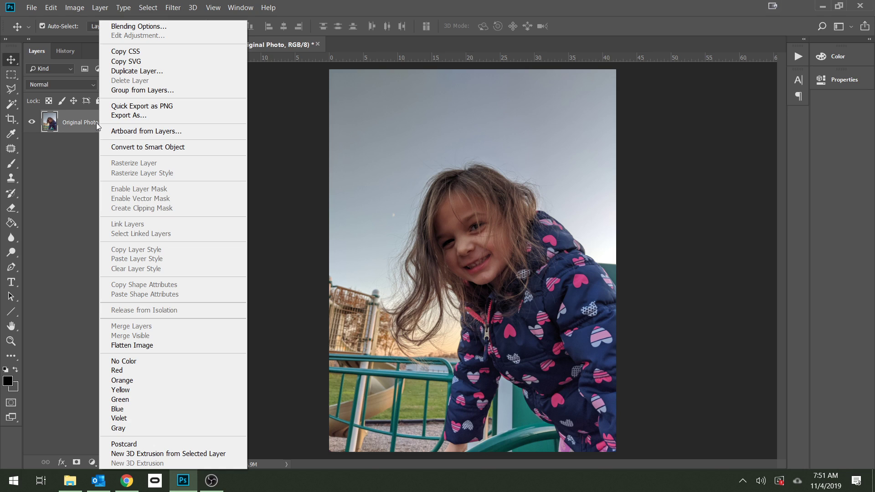
{"action": "left_click", "coordinate": [84, 144]}
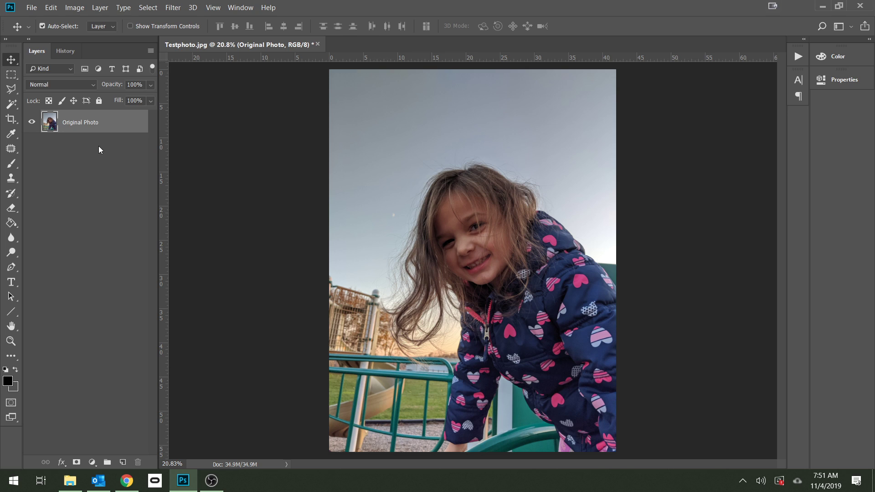
{"action": "left_click", "coordinate": [99, 146]}
{"action": "left_click", "coordinate": [85, 129]}
{"action": "right_click", "coordinate": [79, 122]}
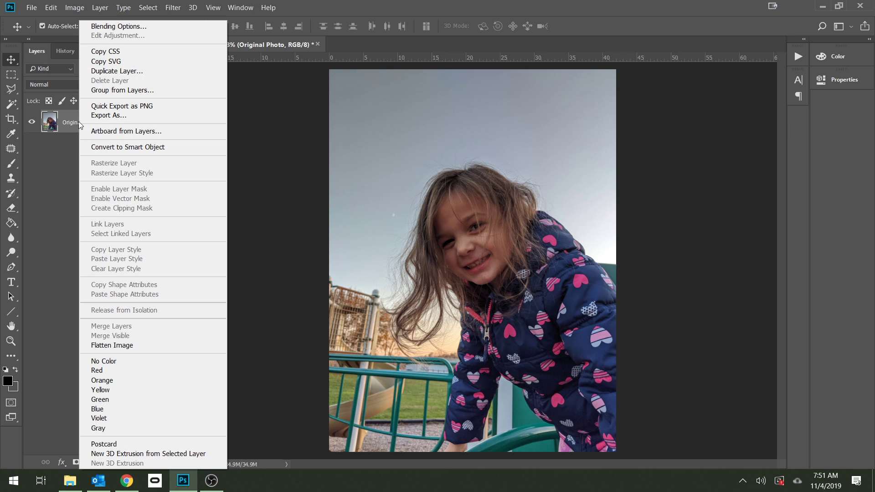
{"action": "left_click", "coordinate": [125, 71]}
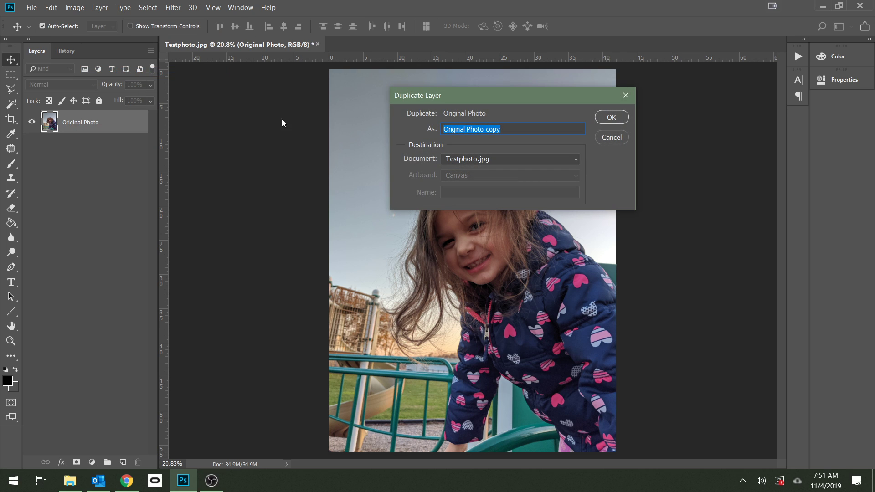
{"action": "left_click", "coordinate": [612, 117]}
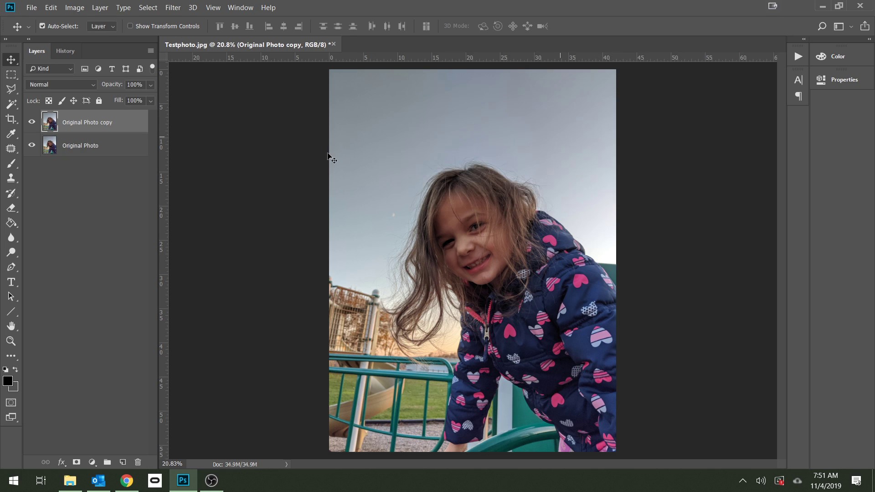
{"action": "left_click", "coordinate": [140, 167]}
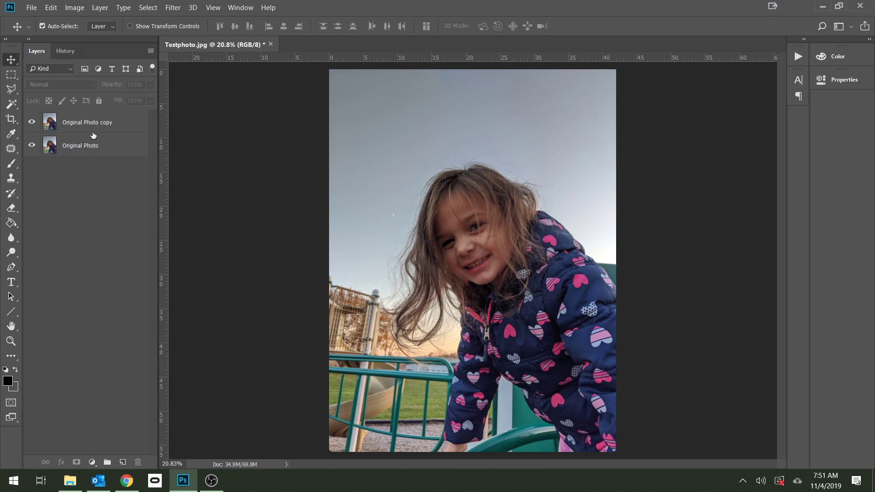
- Apply a direct Brightness/Contrast adjustment to the Original Photo copy layer with brightness 51
{"action": "left_click", "coordinate": [121, 127]}
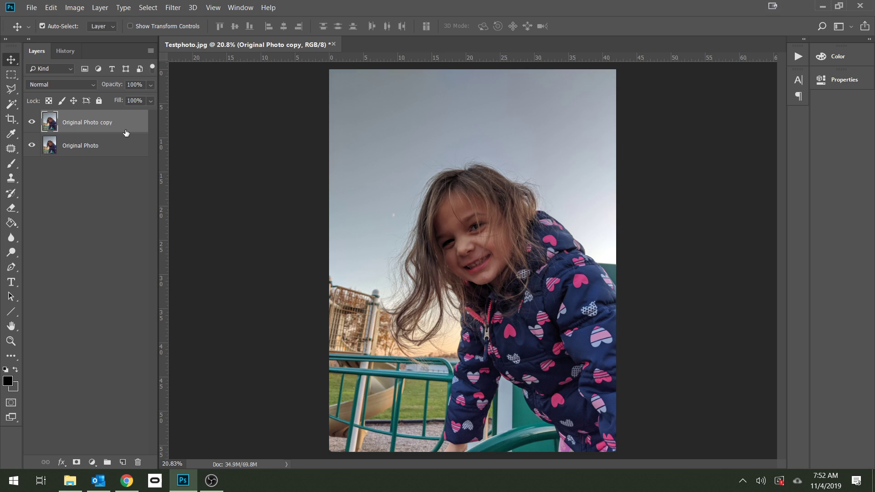
{"action": "left_click", "coordinate": [75, 147]}
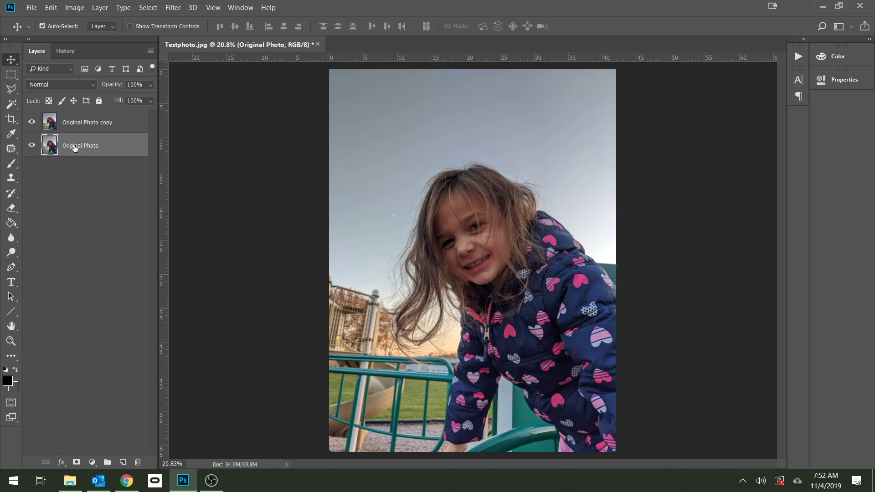
{"action": "left_click", "coordinate": [117, 128]}
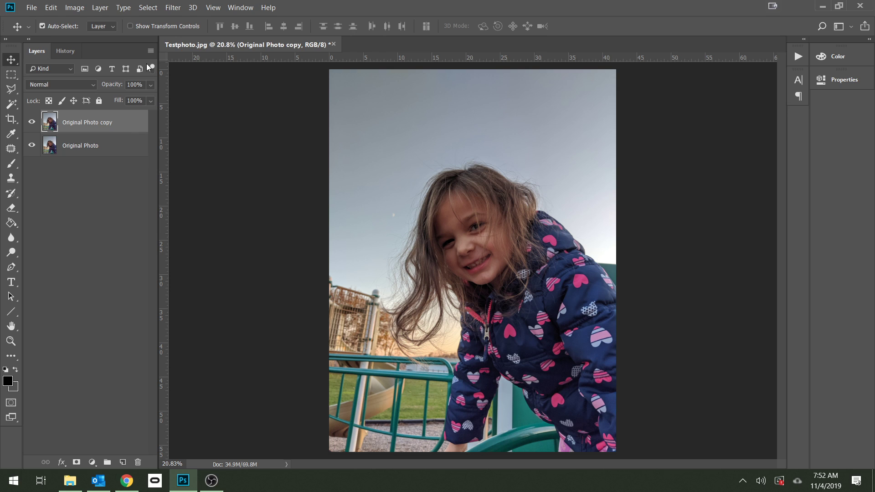
{"action": "left_click", "coordinate": [75, 7]}
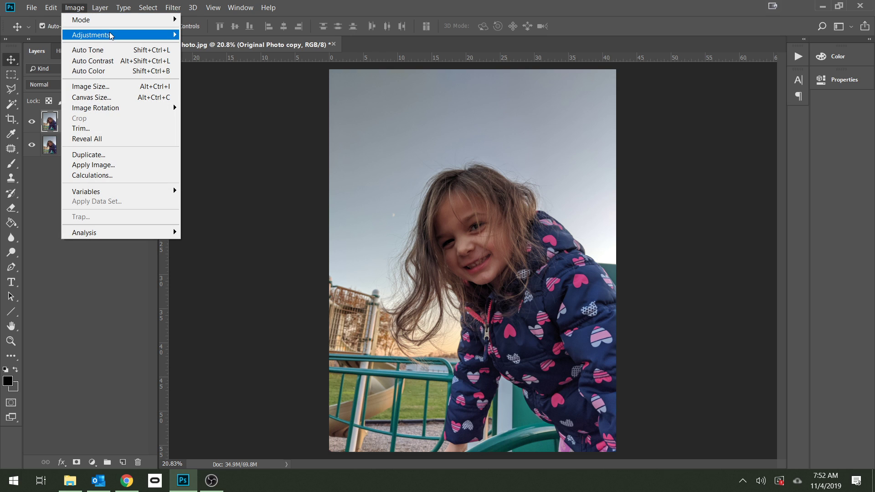
{"action": "mouse_move", "coordinate": [111, 36]}
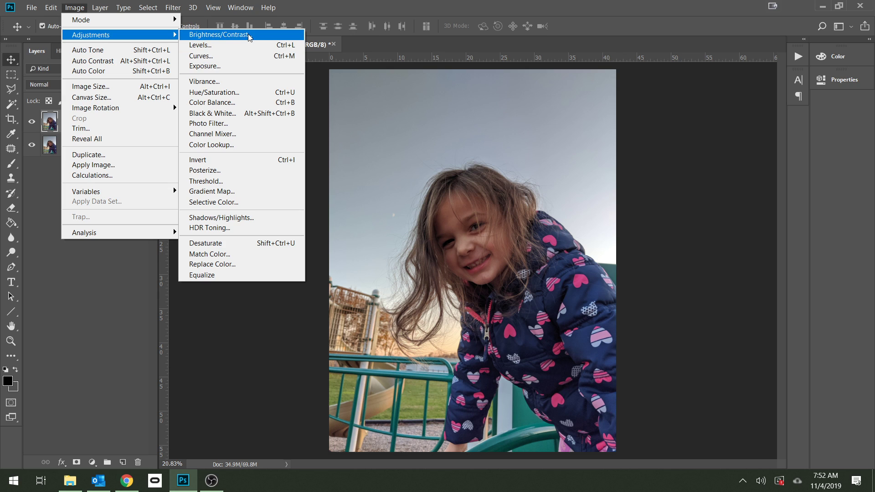
{"action": "left_click", "coordinate": [220, 34]}
{"action": "left_click_drag", "start_coordinate": [162, 150], "coordinate": [281, 127]}
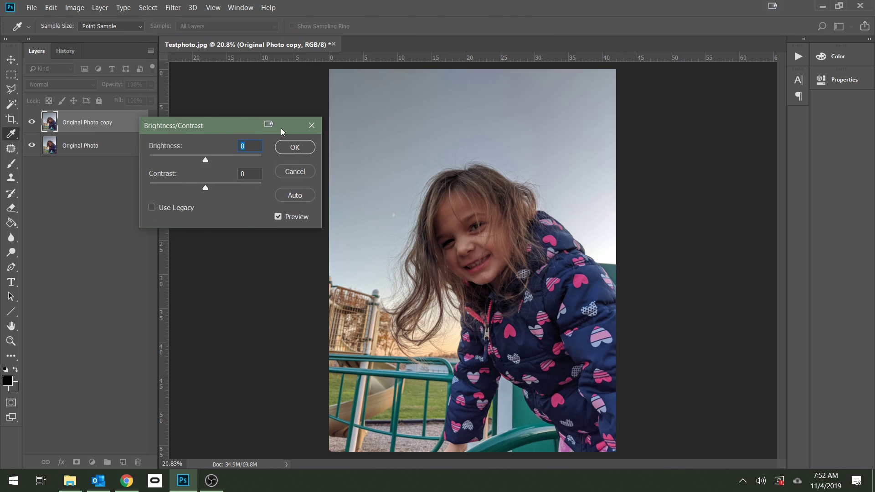
{"action": "left_click_drag", "start_coordinate": [203, 161], "coordinate": [228, 160]}
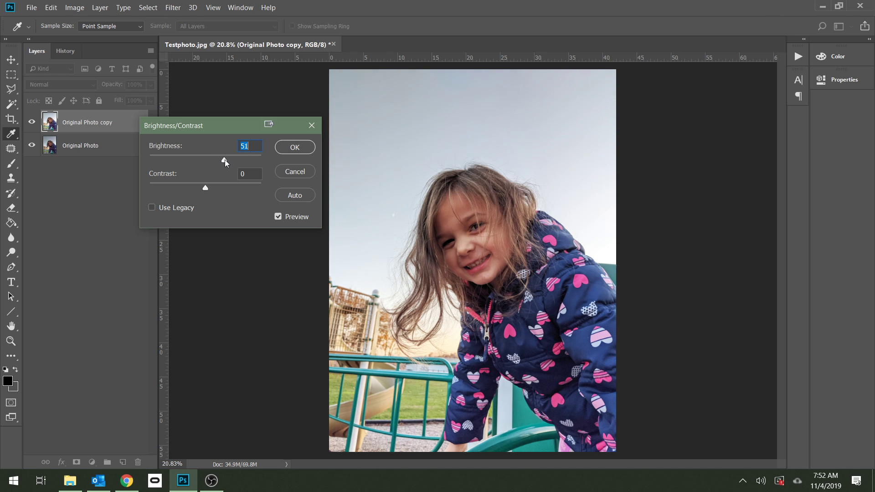
{"action": "left_click", "coordinate": [295, 148]}
{"action": "key", "text": "v"}
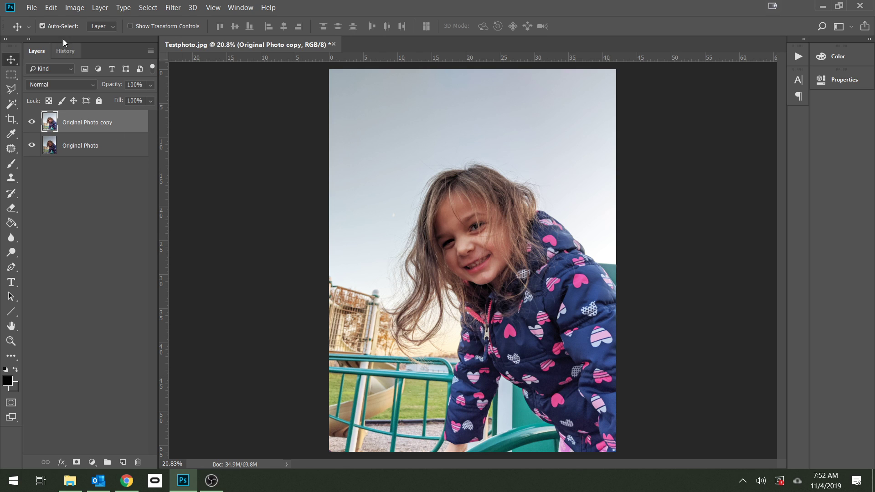
- Undo the direct Brightness/Contrast adjustment on the Original Photo copy layer
{"action": "left_click", "coordinate": [51, 9]}
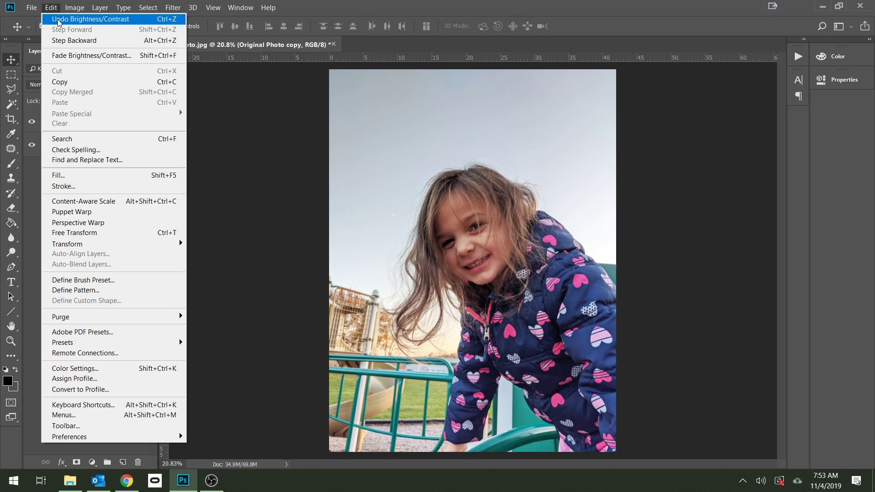
{"action": "left_click", "coordinate": [59, 20]}
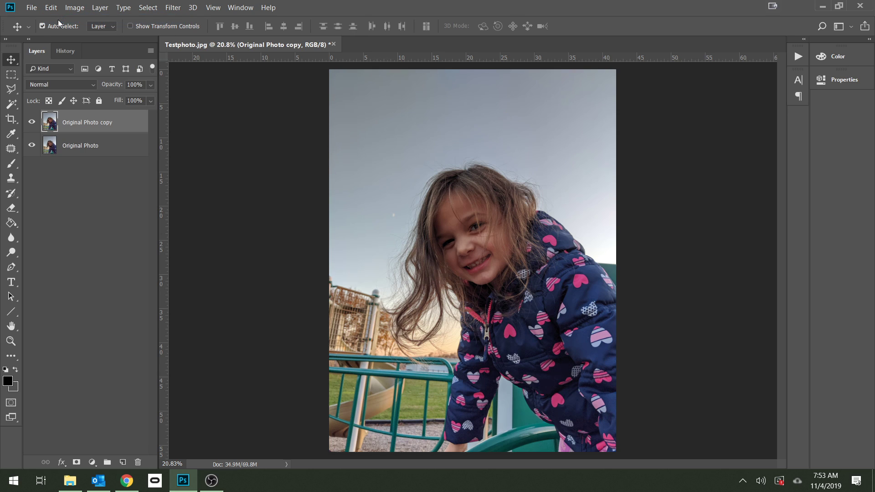
{"action": "left_click", "coordinate": [65, 188]}
- Add a Brightness/Contrast adjustment layer above the Original Photo copy layer and set its brightness to 43
{"action": "left_click", "coordinate": [118, 128]}
{"action": "left_click", "coordinate": [75, 9]}
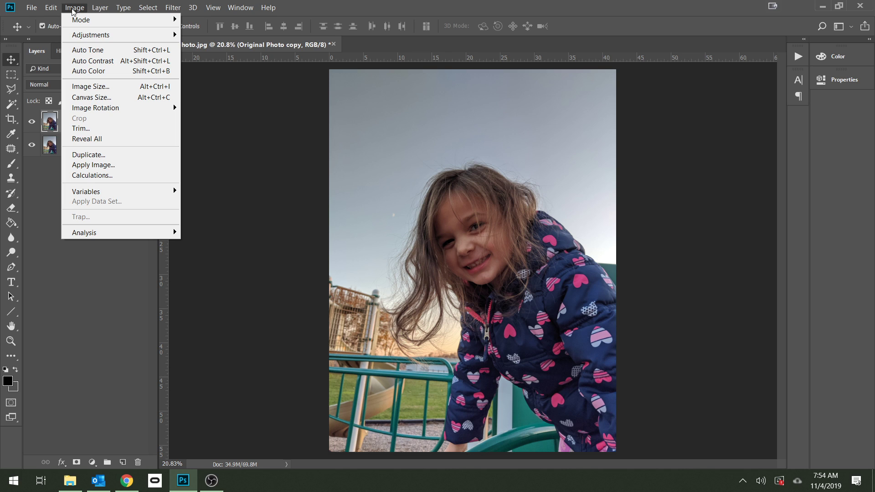
{"action": "mouse_move", "coordinate": [245, 6]}
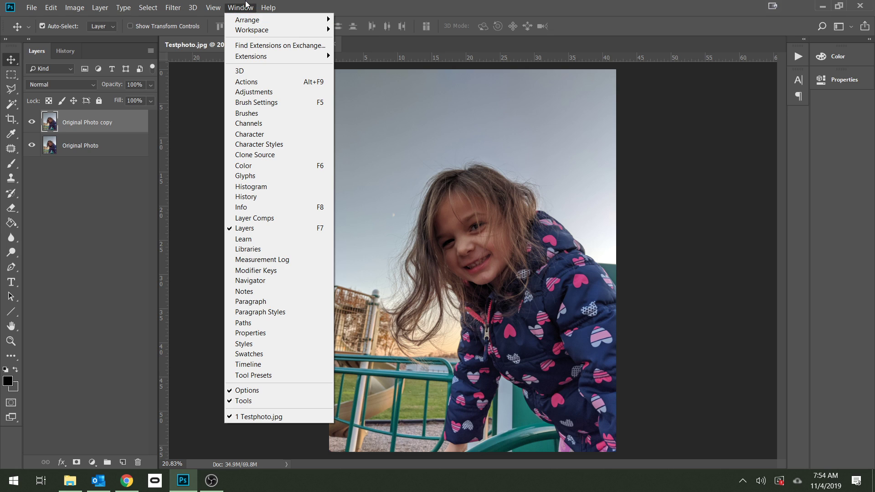
{"action": "left_click", "coordinate": [257, 92]}
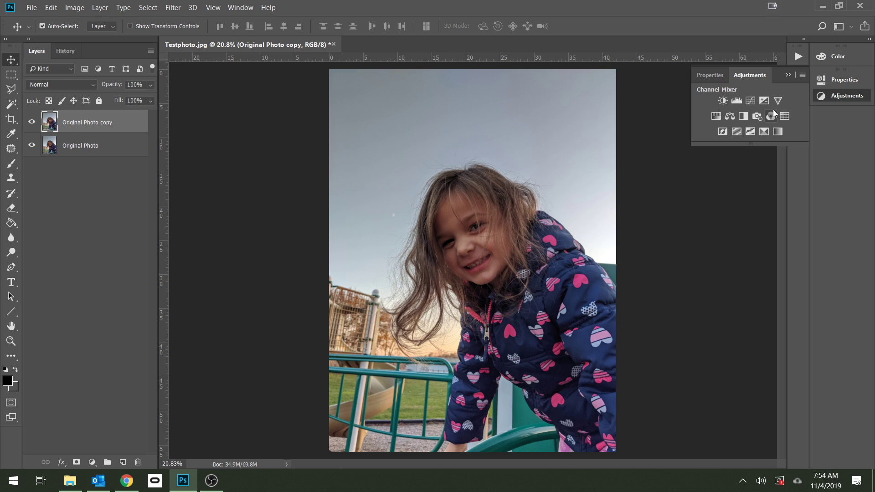
{"action": "left_click", "coordinate": [724, 100]}
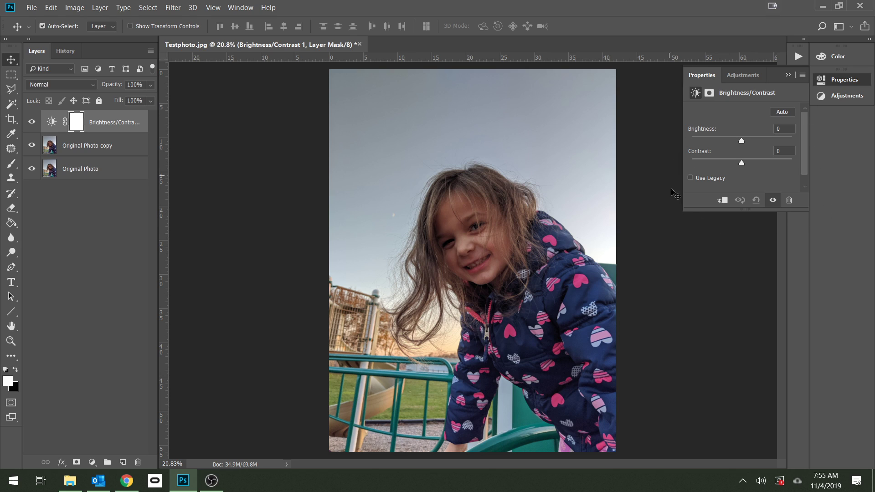
{"action": "left_click_drag", "start_coordinate": [742, 141], "coordinate": [752, 141]}
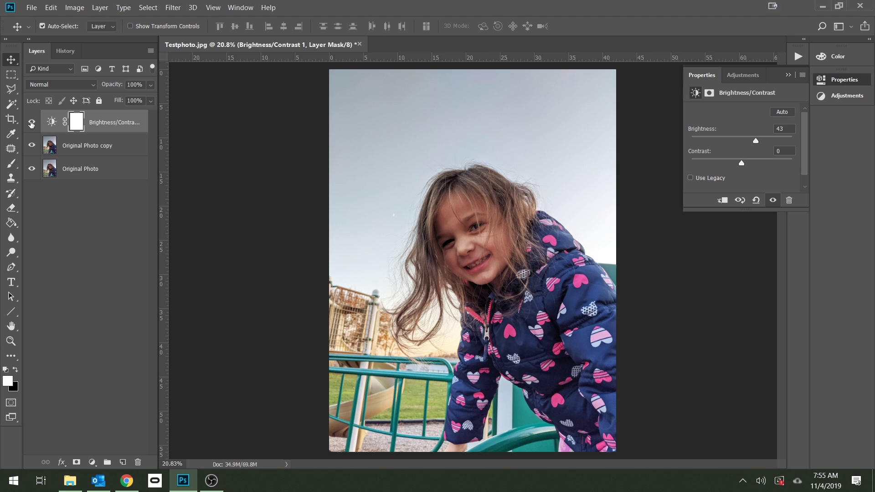
- Toggle the Brightness/Contrast adjustment layer's visibility repeatedly to compare the photo before and after, leaving the layer shown
{"action": "left_click", "coordinate": [32, 123]}
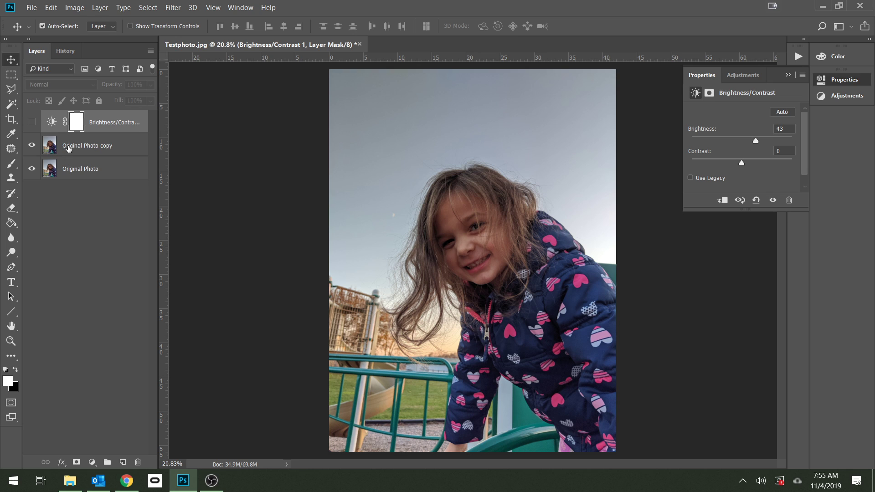
{"action": "left_click", "coordinate": [33, 126]}
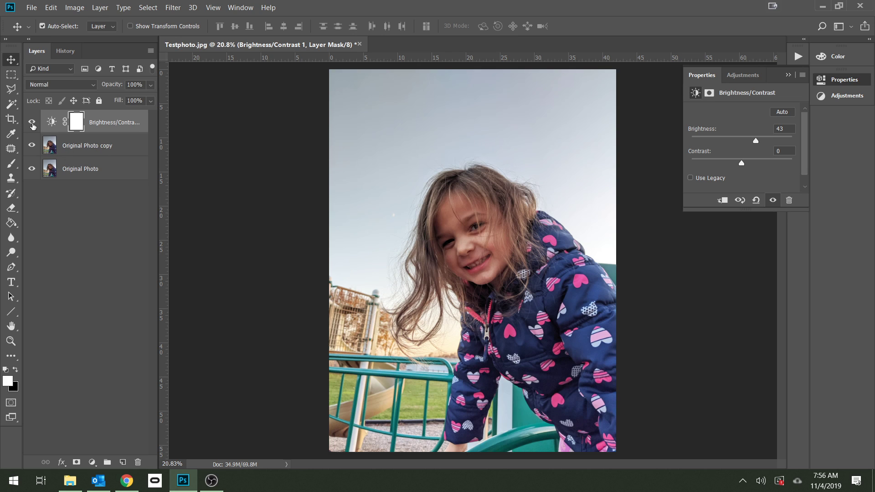
{"action": "left_click", "coordinate": [33, 126]}
{"action": "left_click", "coordinate": [33, 126]}
{"action": "left_click", "coordinate": [33, 126]}
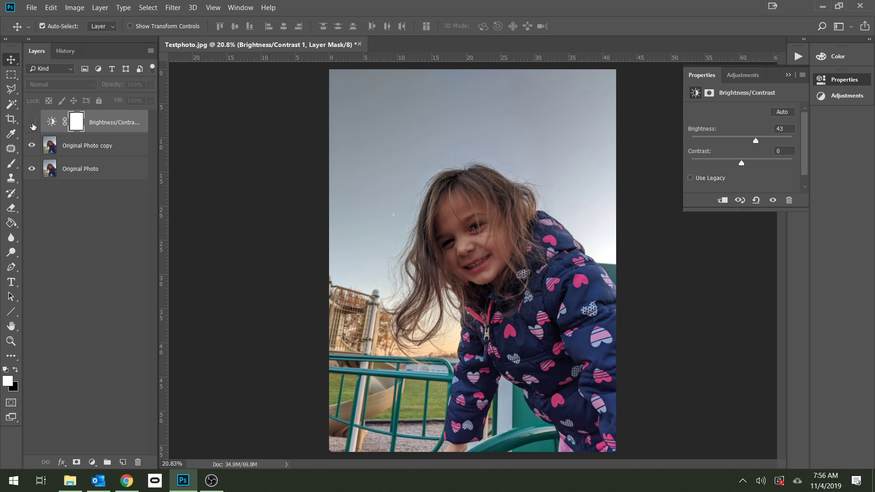
{"action": "left_click", "coordinate": [33, 126]}
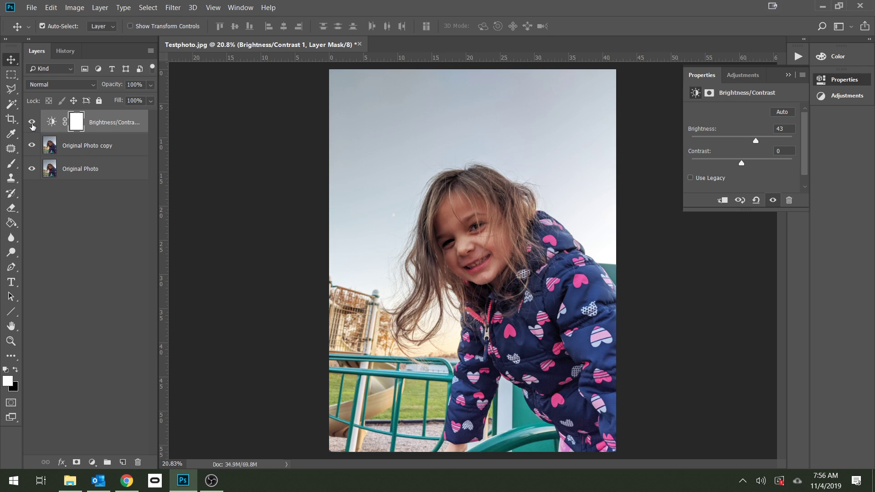
{"action": "left_click", "coordinate": [31, 123]}
{"action": "left_click", "coordinate": [31, 123]}
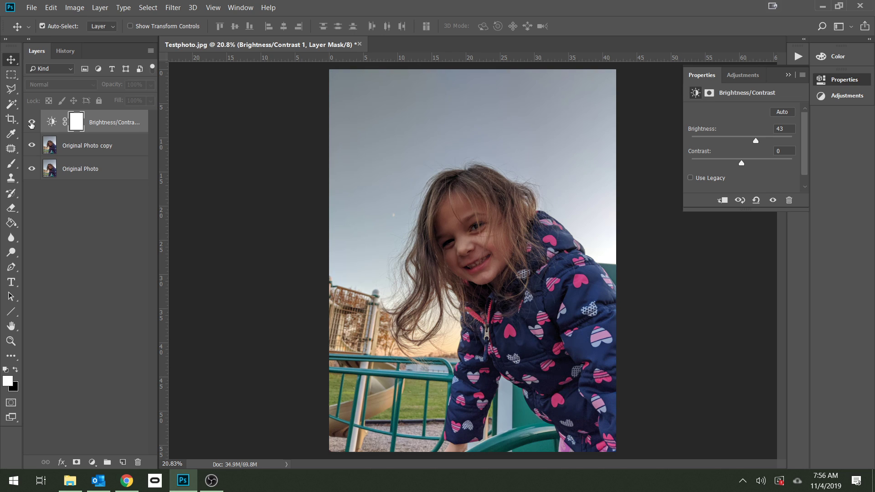
{"action": "left_click", "coordinate": [31, 123]}
{"action": "left_click", "coordinate": [31, 124]}
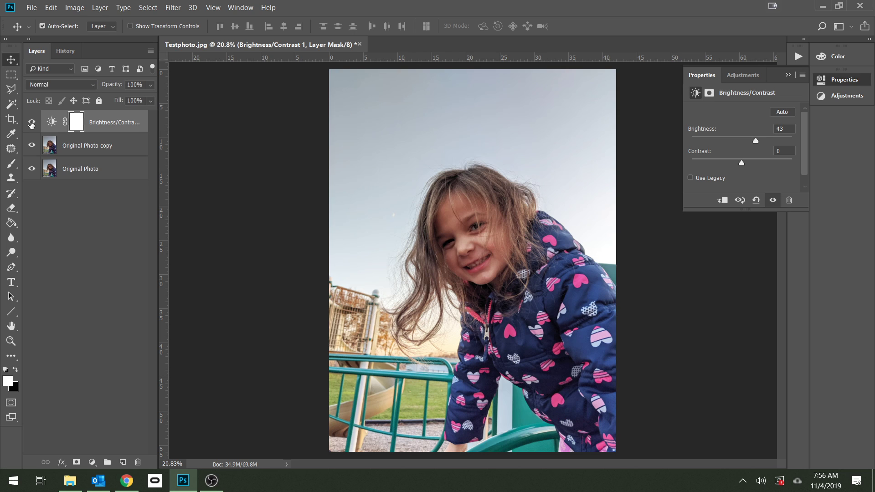
- Select the Brightness/Contrast adjustment layer, then collapse and reopen its adjustment properties
{"action": "left_click", "coordinate": [111, 123]}
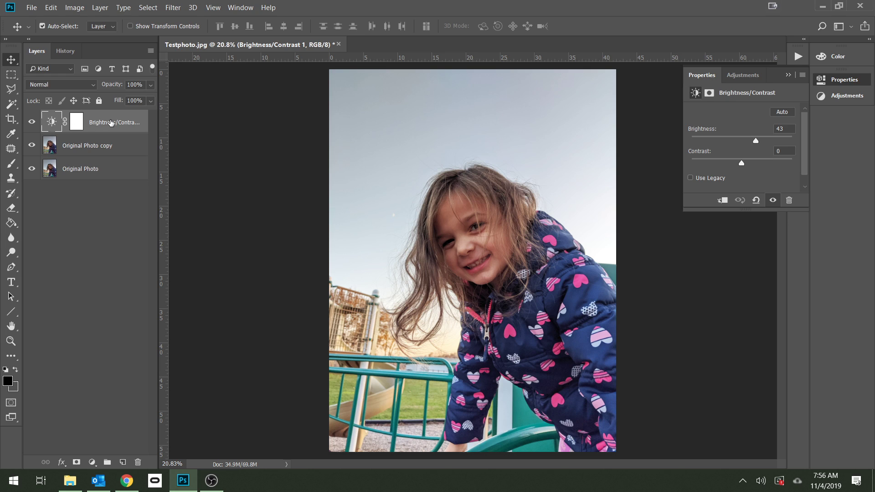
{"action": "left_click", "coordinate": [698, 76]}
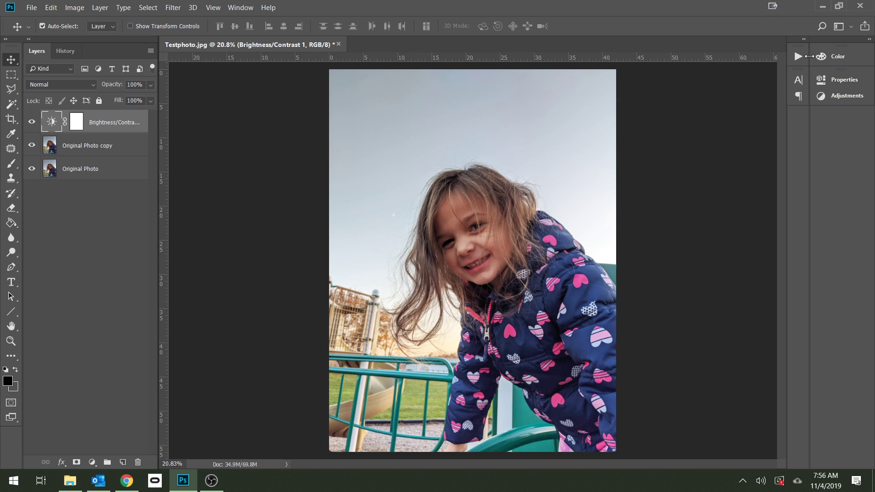
{"action": "left_click", "coordinate": [838, 80]}
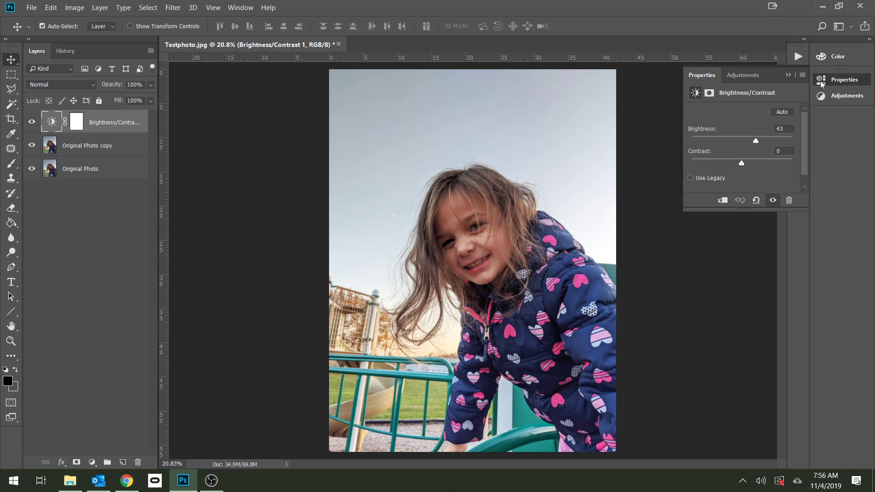
- Set the Brightness/Contrast adjustment layer's brightness to 29
{"action": "mouse_move", "coordinate": [756, 141]}
{"action": "left_mouse_down"}
{"action": "mouse_move", "coordinate": [704, 142]}
{"action": "mouse_move", "coordinate": [751, 141]}
{"action": "left_mouse_up"}
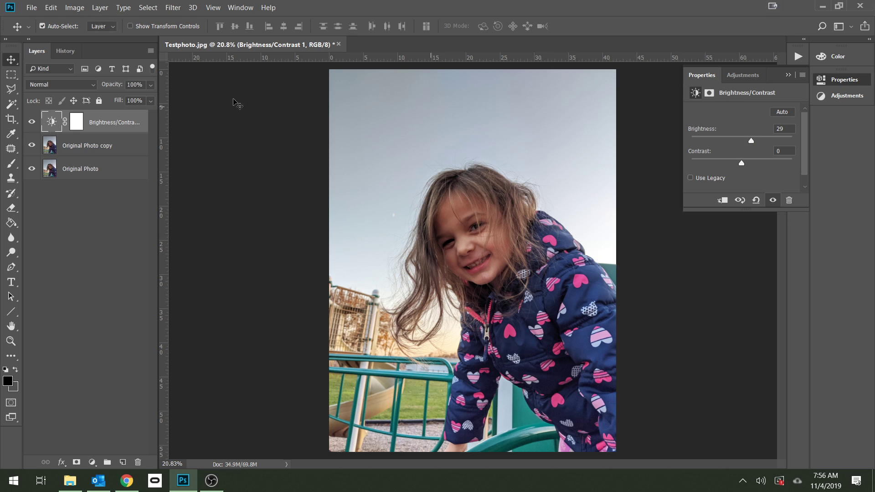
{"action": "left_click", "coordinate": [73, 7]}
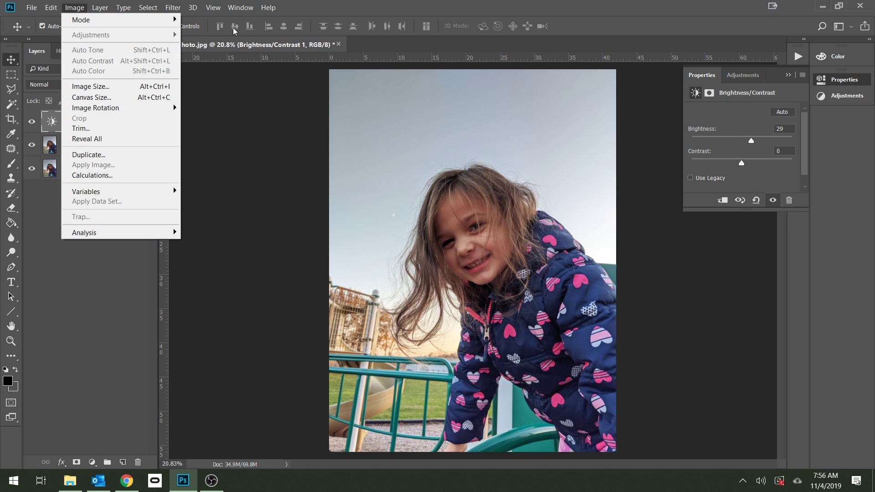
{"action": "left_click", "coordinate": [372, 5]}
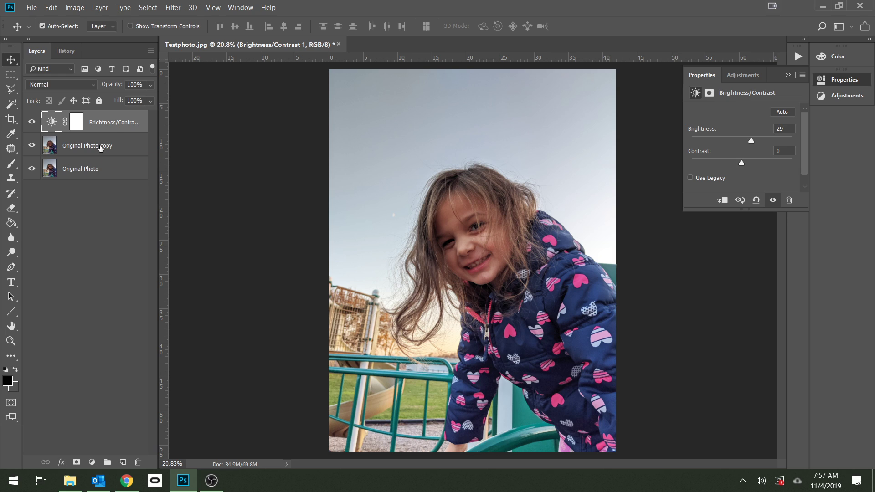
- Examine the small moon in the sky beside the girl's hair up close, with the Original Photo copy layer selected
{"action": "left_click", "coordinate": [103, 147]}
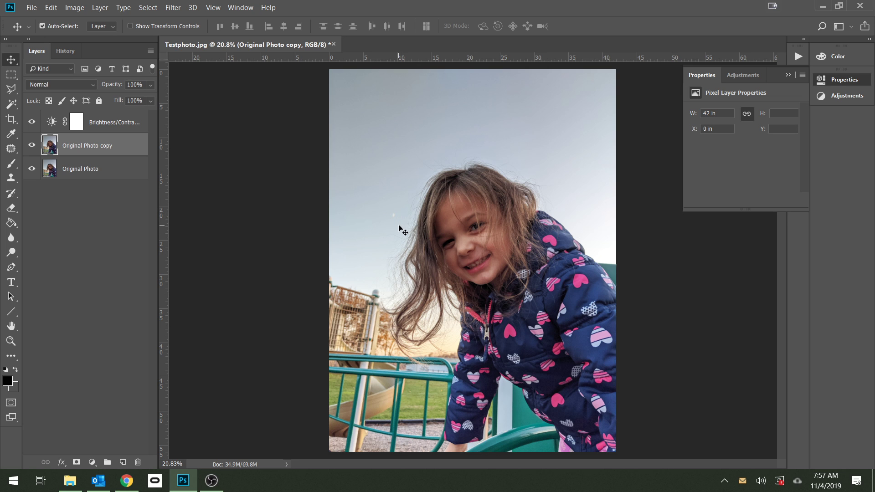
{"action": "scroll", "coordinate": [393, 215], "scroll_direction": "up", "scroll_amount": 8}
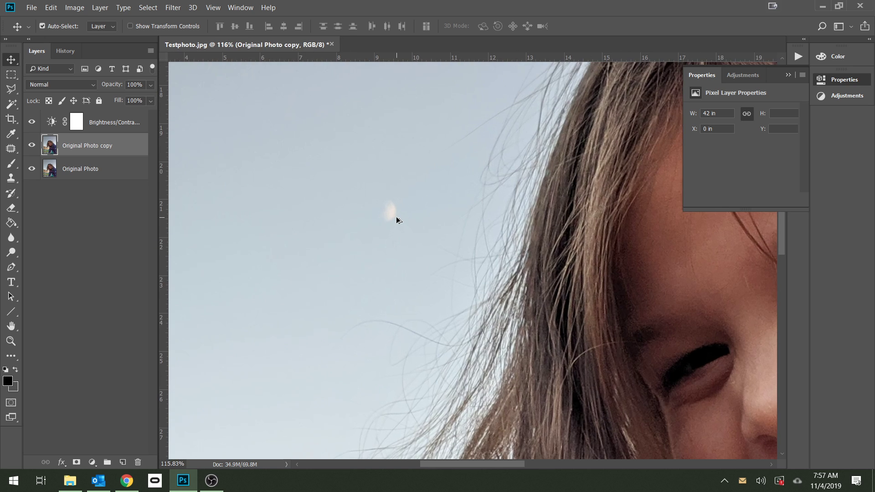
{"action": "scroll", "coordinate": [394, 216], "scroll_direction": "up", "scroll_amount": 2}
{"action": "scroll", "coordinate": [392, 215], "scroll_direction": "down", "scroll_amount": 2}
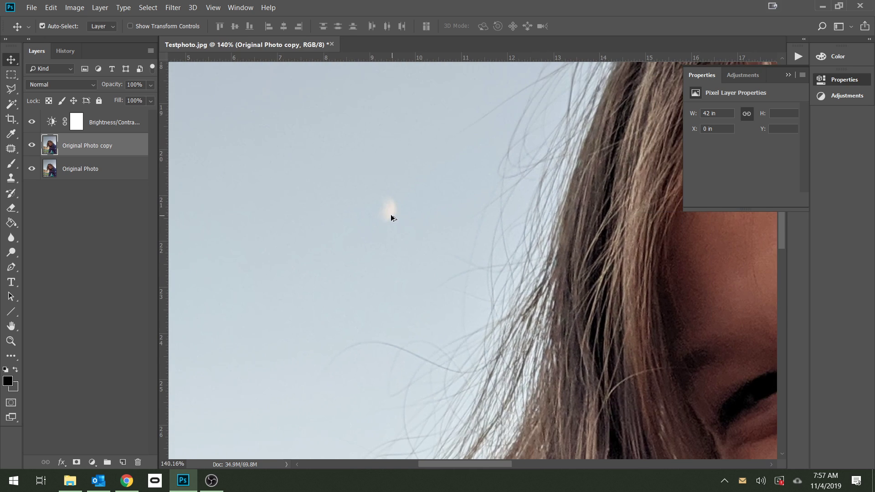
{"action": "scroll", "coordinate": [391, 215], "scroll_direction": "down", "scroll_amount": 1}
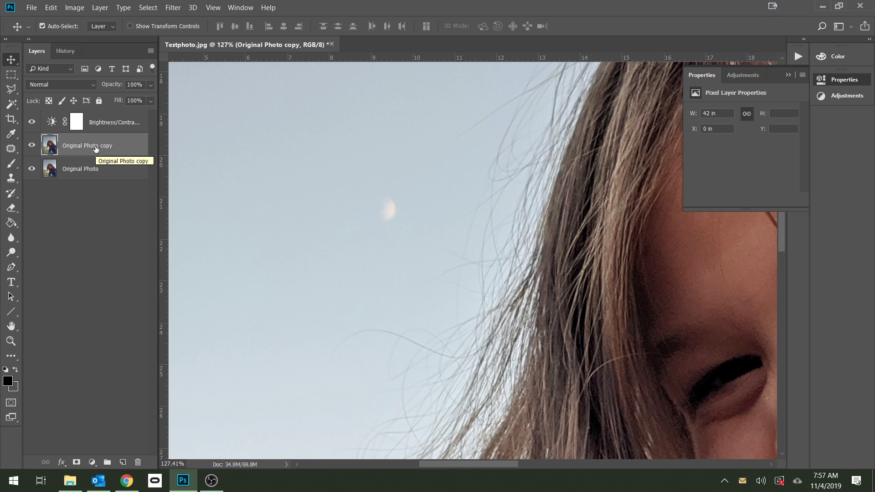
{"action": "left_click", "coordinate": [98, 123]}
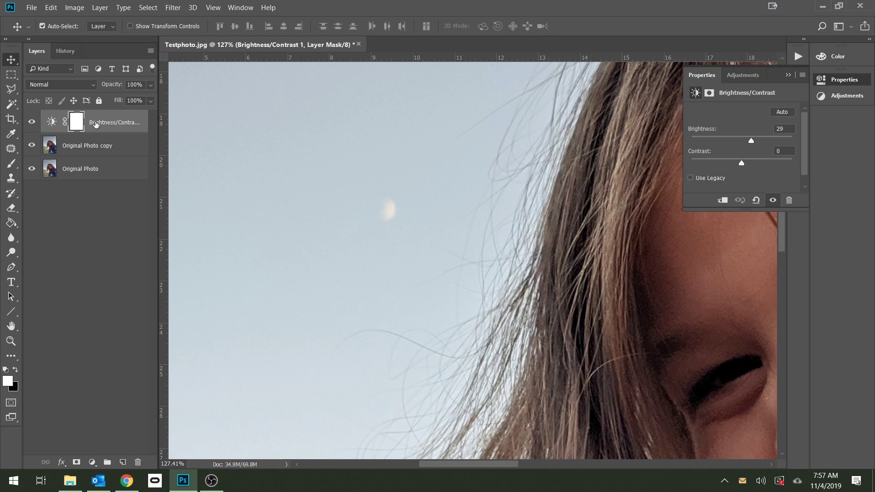
{"action": "left_click", "coordinate": [96, 150]}
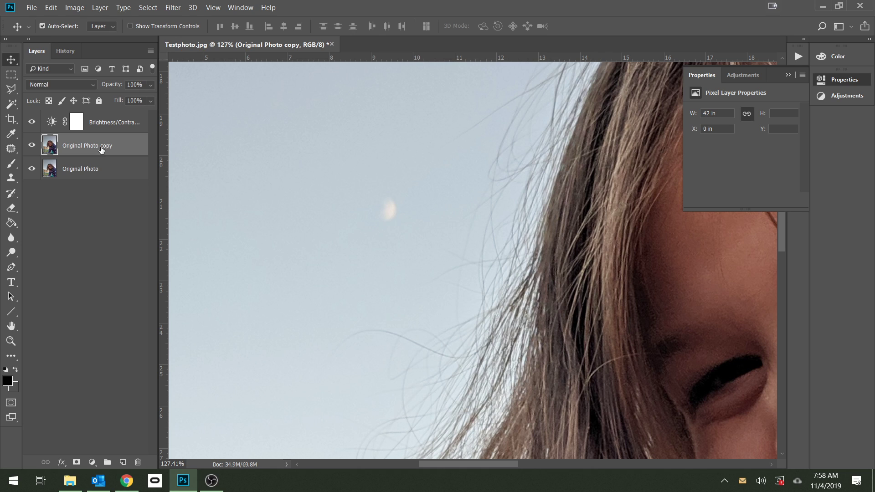
{"action": "right_click", "coordinate": [101, 150]}
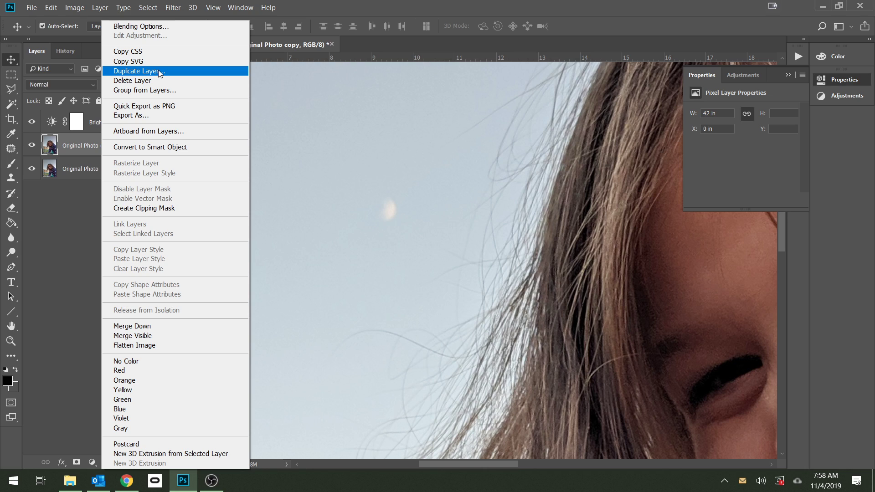
{"action": "left_click", "coordinate": [67, 146]}
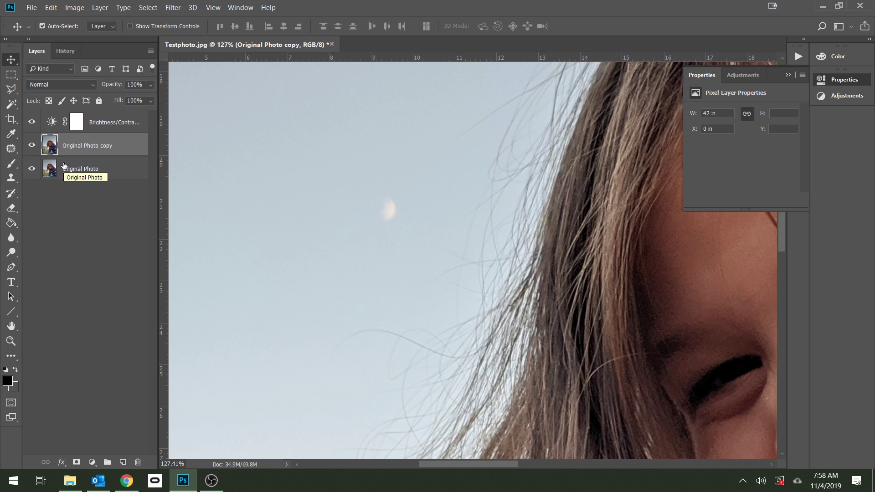
{"action": "right_click", "coordinate": [98, 146]}
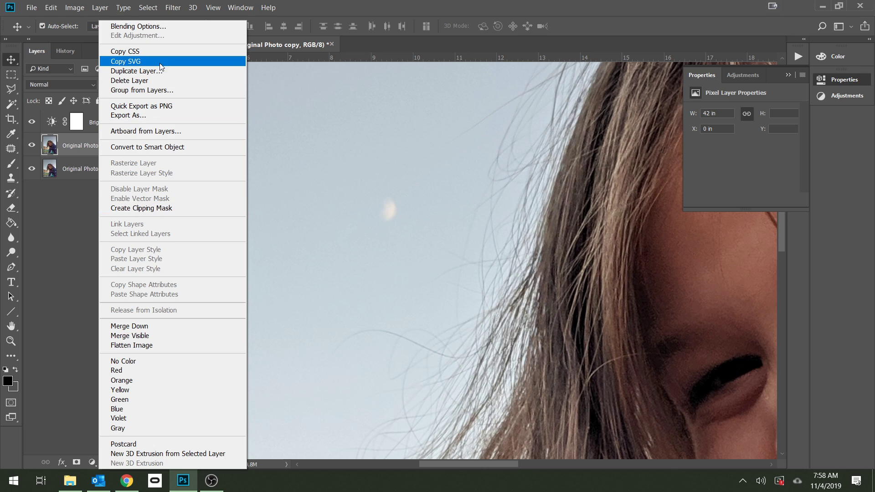
{"action": "left_click", "coordinate": [54, 201]}
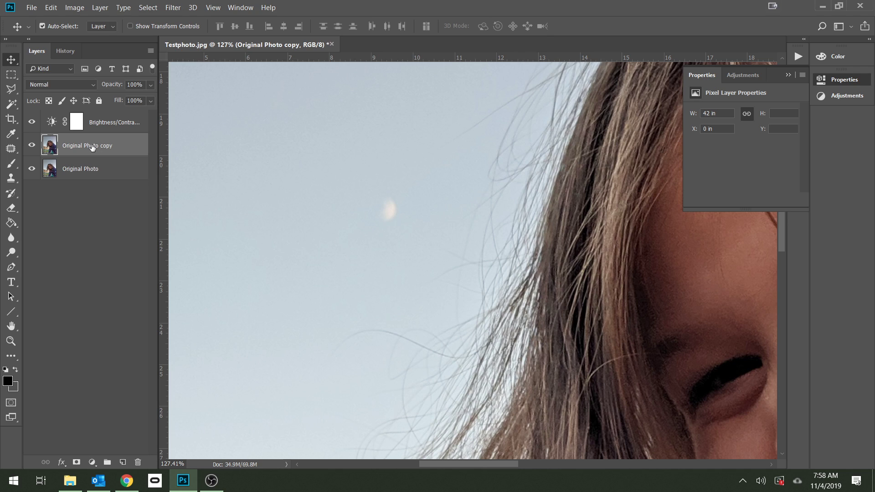
- Rename the Original Photo copy layer to Adjustments
{"action": "double_click", "coordinate": [91, 146]}
{"action": "type", "text": "Adjustments"}
{"action": "key", "text": "Return"}
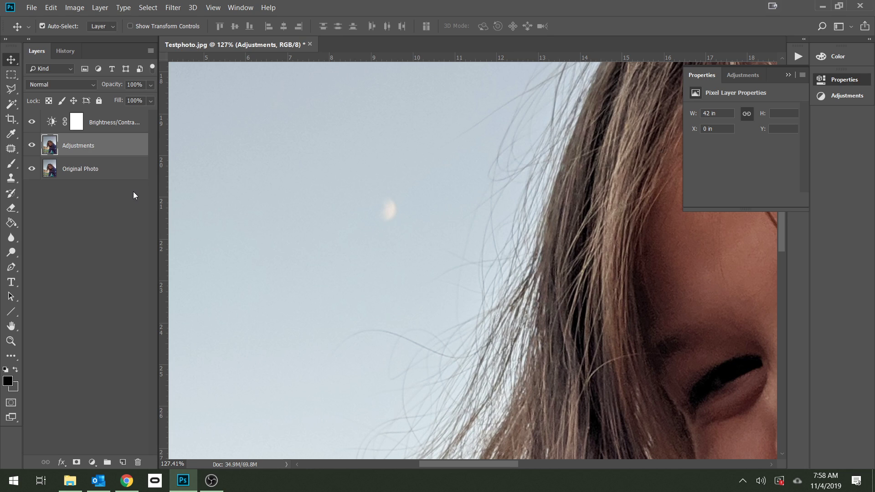
- Remove the moon from the sky on the Adjustments layer using the Spot Healing Brush with an enlarged brush
{"action": "left_click", "coordinate": [12, 149]}
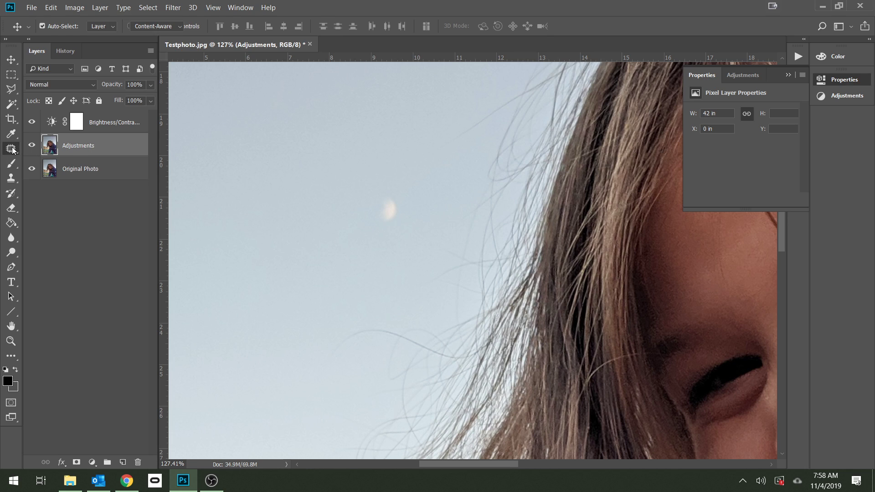
{"action": "left_click", "coordinate": [11, 149]}
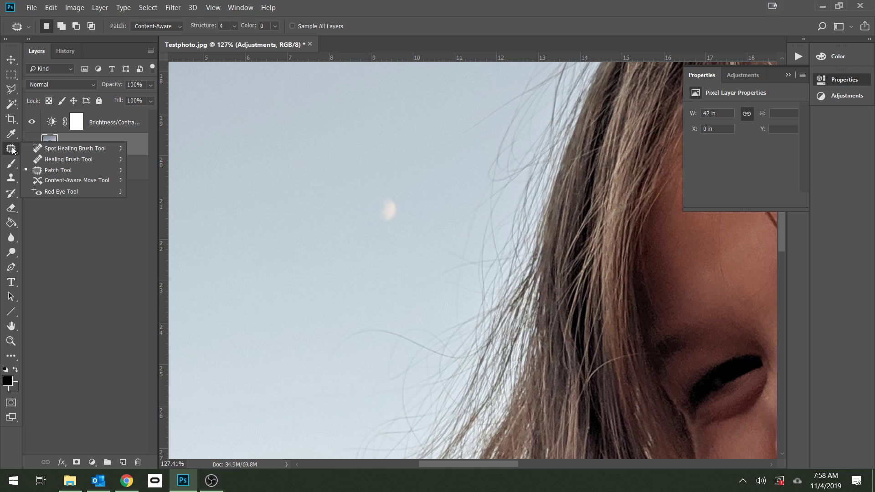
{"action": "left_click", "coordinate": [72, 149]}
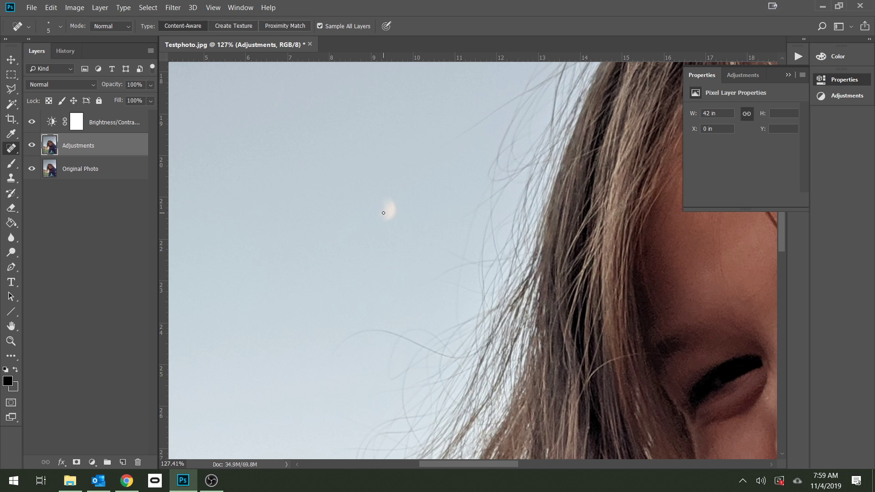
{"action": "key", "text": "bracketright"}
{"action": "key", "text": "bracketright"}
{"action": "key", "text": "bracketright"}
{"action": "key", "text": "bracketright"}
{"action": "key", "text": "bracketright"}
{"action": "key", "text": "bracketright"}
{"action": "key", "text": "bracketright"}
{"action": "key", "text": "bracketright"}
{"action": "left_click", "coordinate": [389, 207]}
{"action": "left_click", "coordinate": [7, 61]}
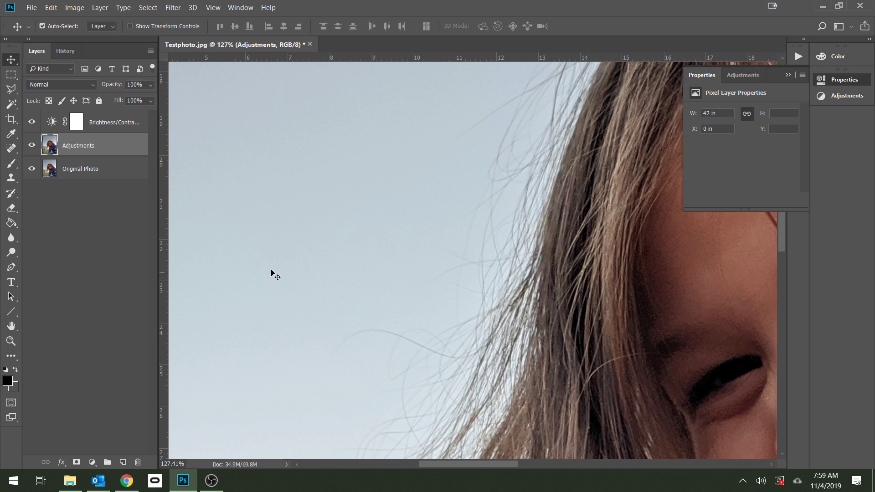
- Toggle the Adjustments layer's visibility repeatedly to compare the whole photo with and without the moon, leaving the layer shown
{"action": "scroll", "coordinate": [330, 244], "scroll_direction": "down", "scroll_amount": 10}
{"action": "scroll", "coordinate": [319, 234], "scroll_direction": "down", "scroll_amount": 2}
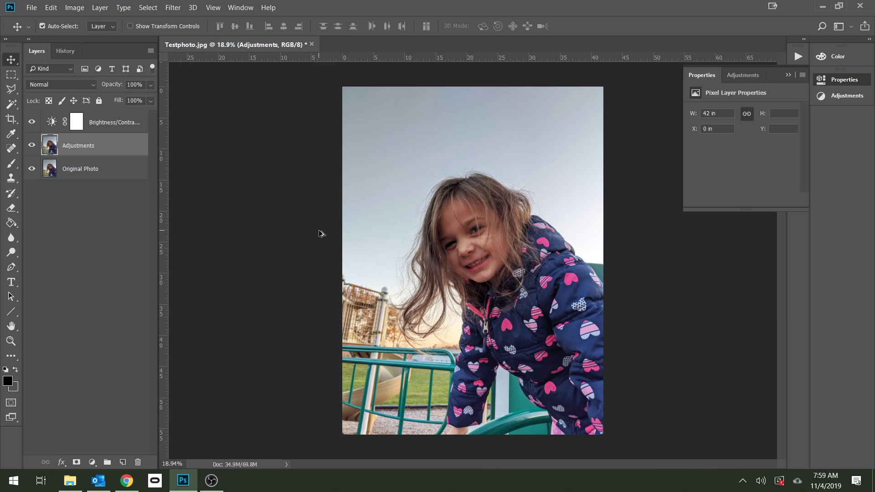
{"action": "left_click", "coordinate": [32, 145]}
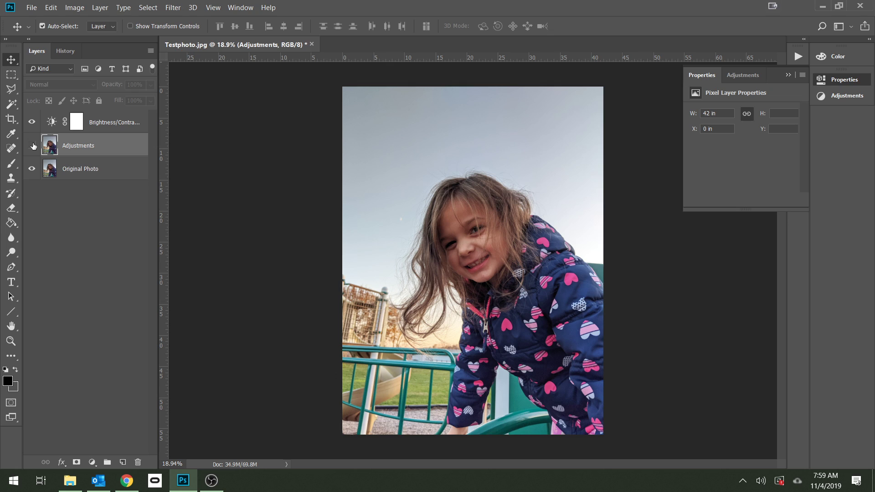
{"action": "left_click", "coordinate": [32, 146]}
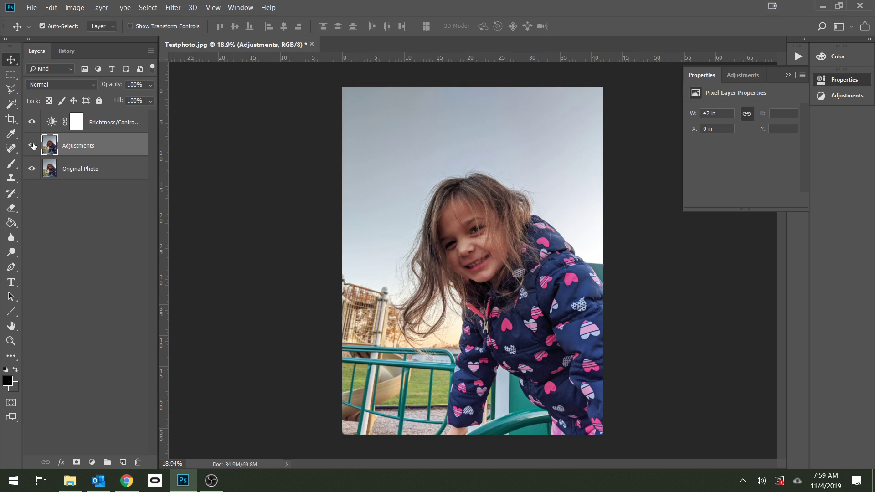
{"action": "left_click", "coordinate": [32, 146]}
{"action": "left_click", "coordinate": [32, 146]}
{"action": "left_click", "coordinate": [32, 146]}
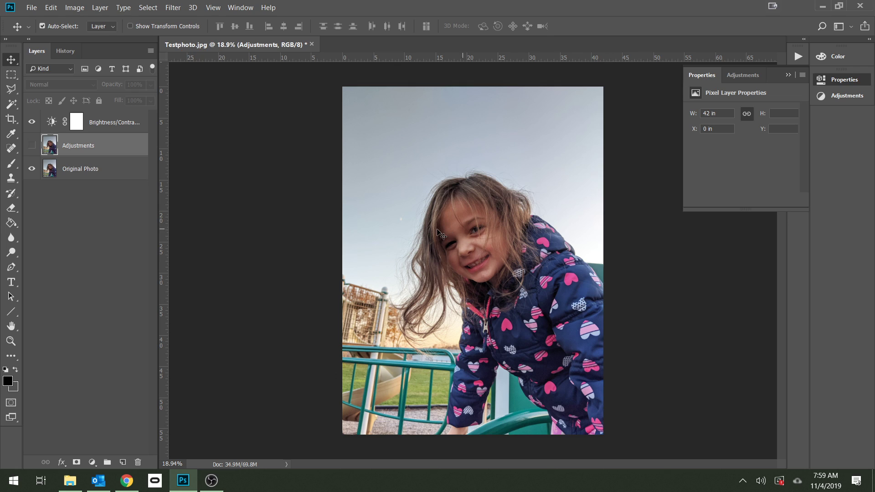
{"action": "left_click", "coordinate": [34, 145]}
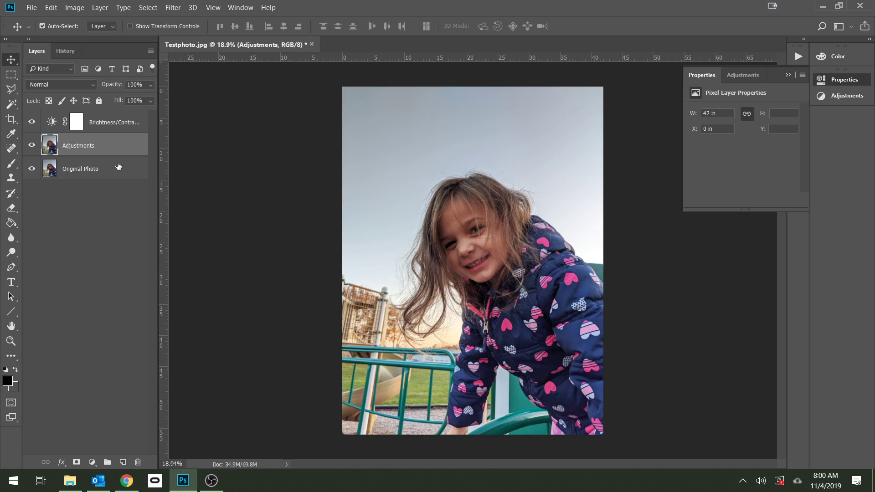
- Add a Vibrance adjustment layer above the Adjustments layer with vibrance +78 and saturation -17
{"action": "left_click", "coordinate": [743, 75]}
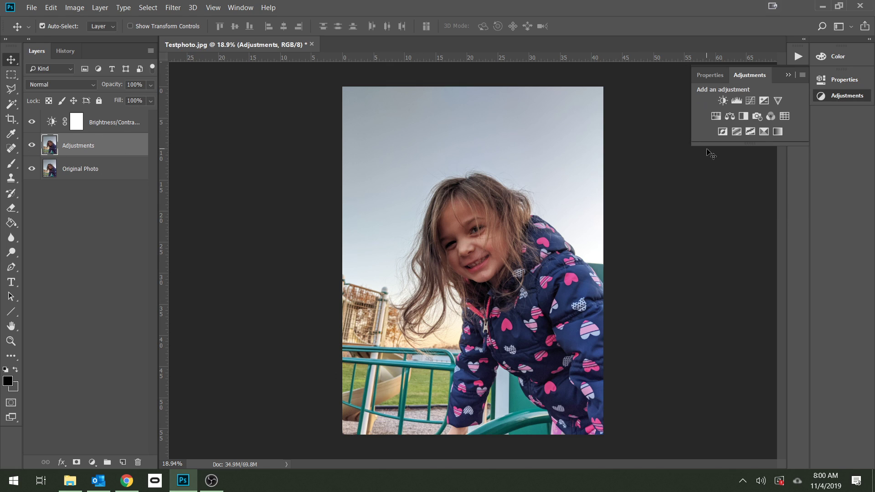
{"action": "left_click", "coordinate": [777, 100]}
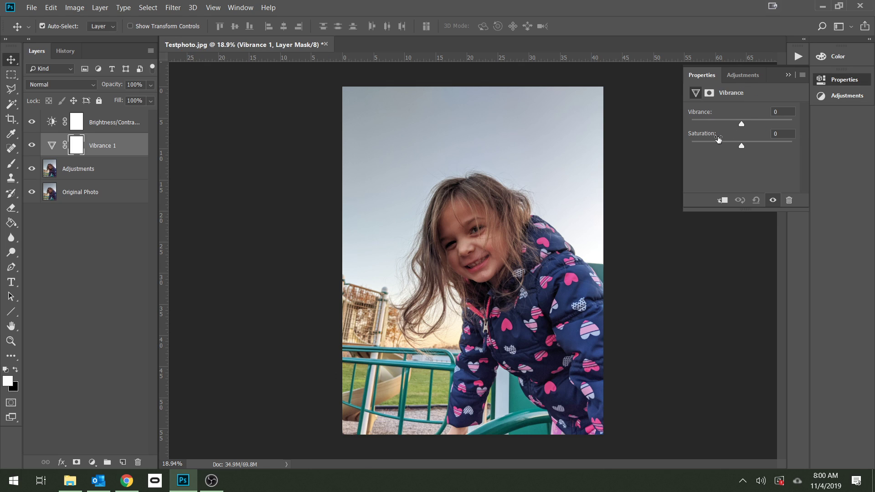
{"action": "left_click_drag", "start_coordinate": [742, 125], "coordinate": [752, 125]}
{"action": "left_click_drag", "start_coordinate": [769, 125], "coordinate": [734, 155]}
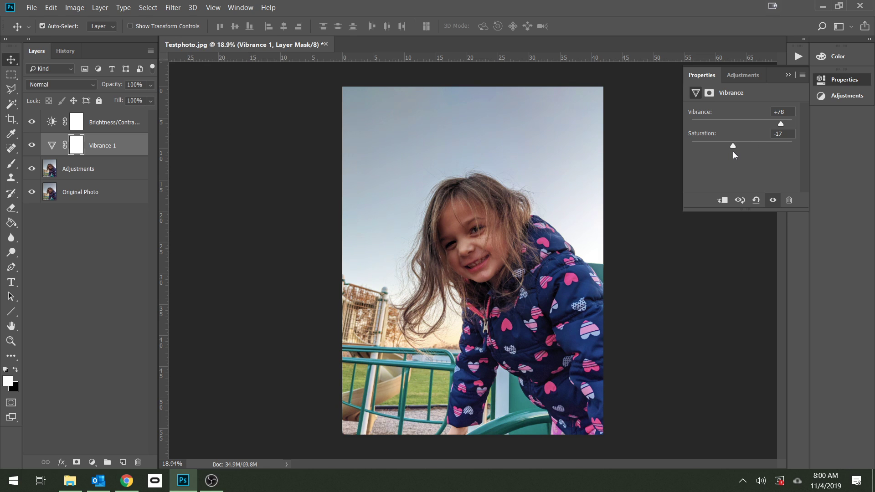
- Add a Color Balance adjustment layer above the Vibrance layer, shifting the midtones toward cyan and setting yellow–blue to +17
{"action": "left_click", "coordinate": [743, 75]}
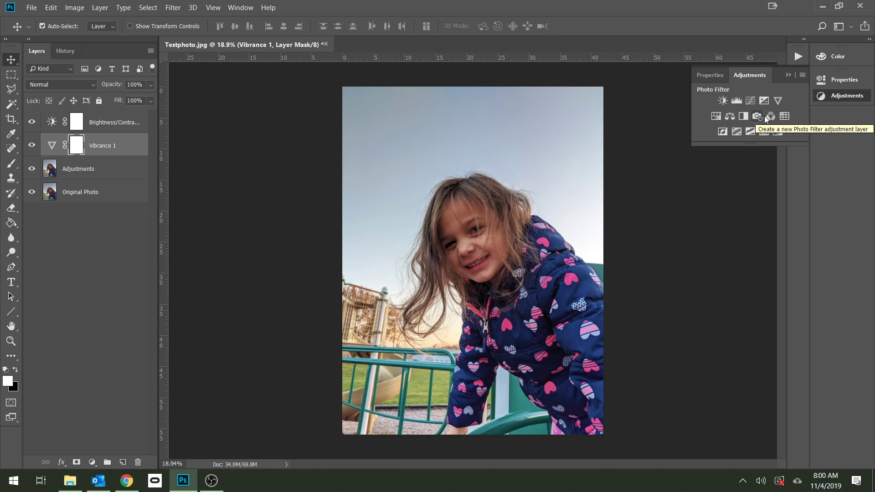
{"action": "left_click", "coordinate": [732, 116]}
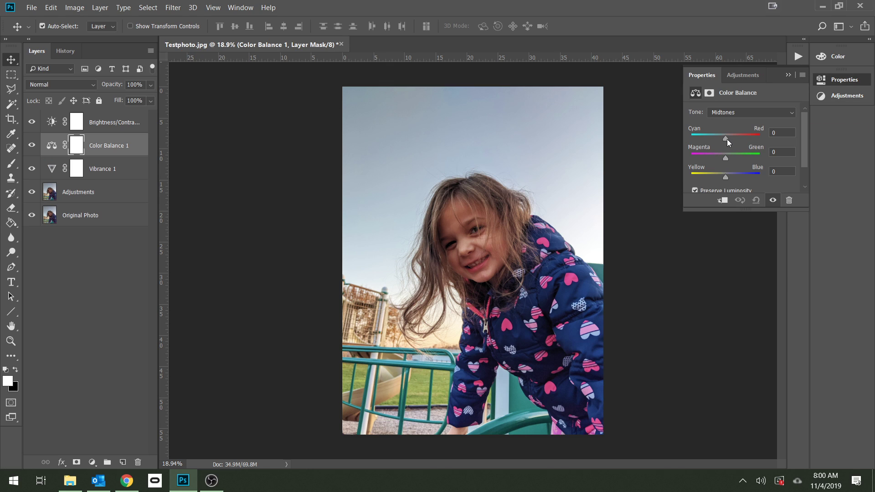
{"action": "left_click_drag", "start_coordinate": [726, 138], "coordinate": [719, 138]}
{"action": "left_click_drag", "start_coordinate": [726, 177], "coordinate": [728, 179]}
- Set the Color Balance highlights to +8 on cyan–red and -8 on magenta–green
{"action": "left_click", "coordinate": [738, 114]}
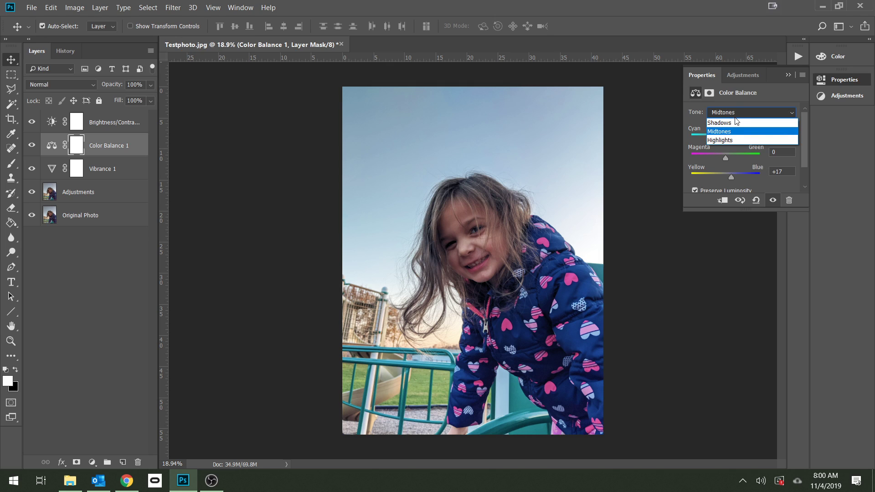
{"action": "left_click", "coordinate": [734, 139]}
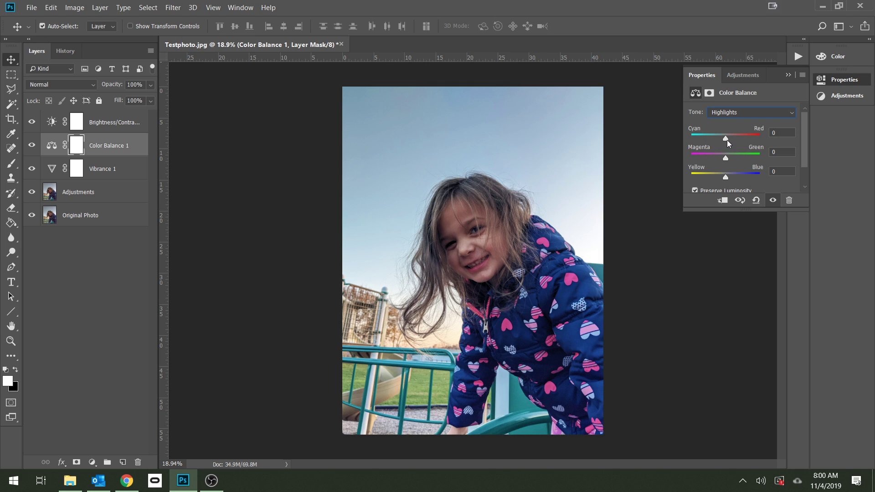
{"action": "left_click_drag", "start_coordinate": [726, 139], "coordinate": [727, 141]}
{"action": "left_click_drag", "start_coordinate": [726, 159], "coordinate": [724, 162]}
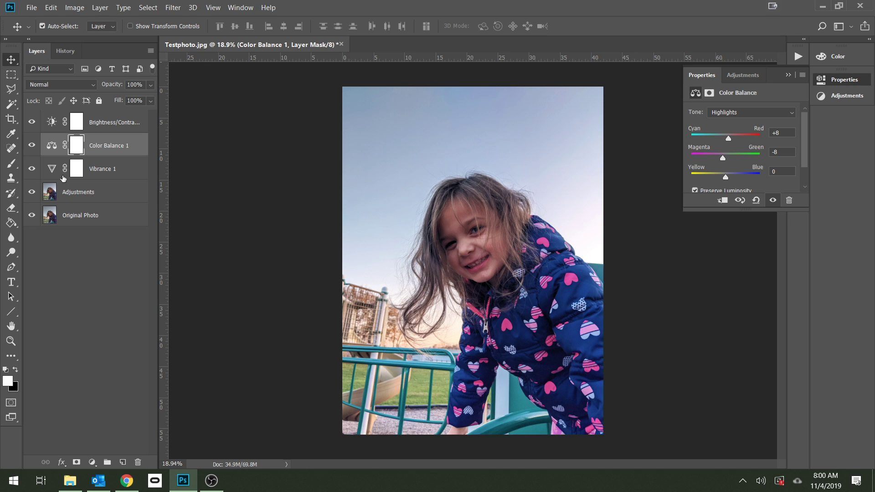
- Hide and reshow the Color Balance, Brightness/Contrast and Vibrance layers to compare the photo, and select the Adjustments layer
{"action": "left_click", "coordinate": [32, 145]}
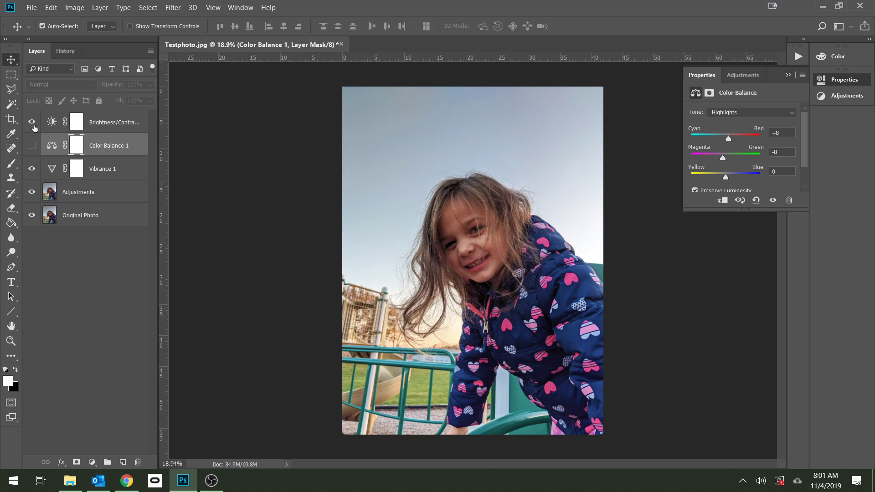
{"action": "left_click", "coordinate": [32, 122]}
{"action": "left_click", "coordinate": [32, 169]}
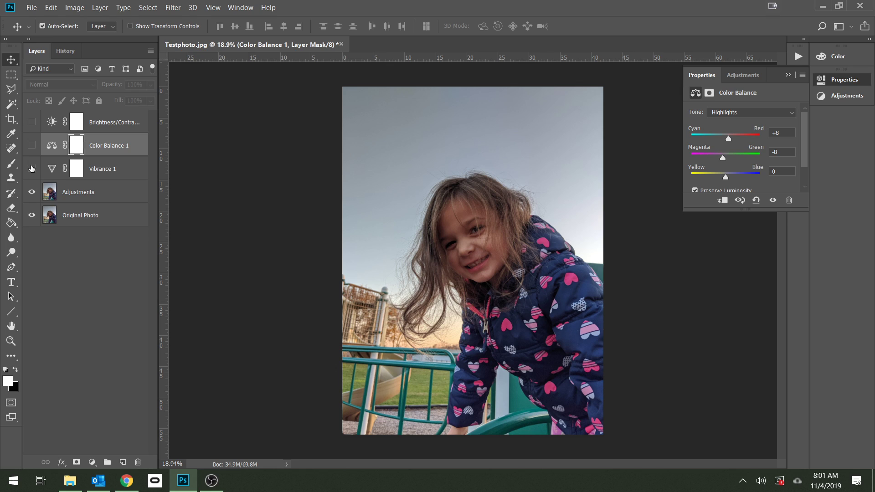
{"action": "left_click_drag", "start_coordinate": [32, 169], "coordinate": [32, 120]}
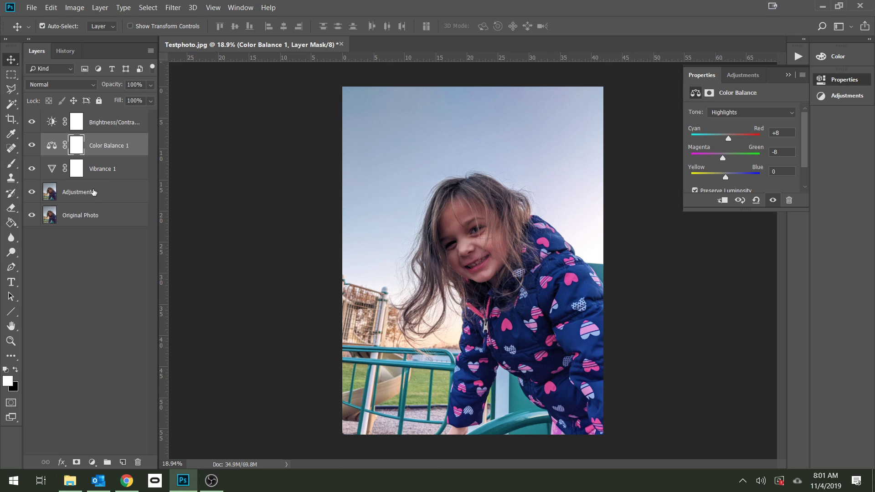
{"action": "left_click", "coordinate": [92, 192]}
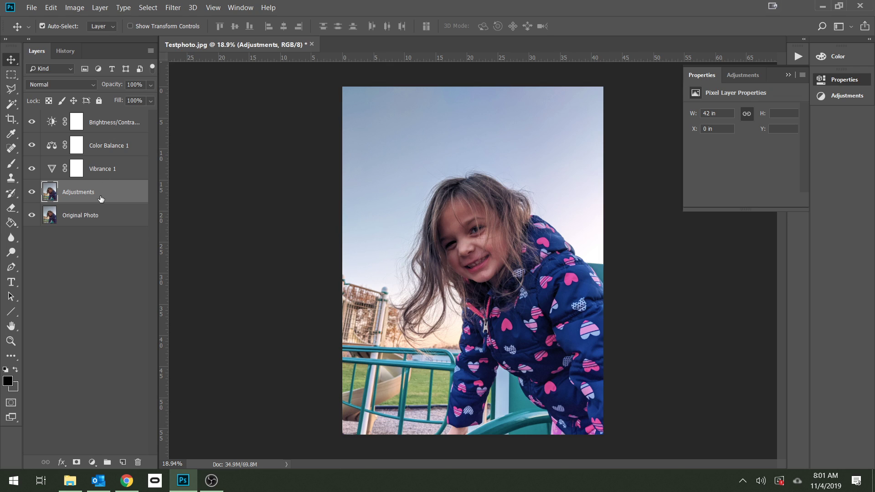
- Merge the Adjustments, Vibrance, Color Balance and Brightness/Contrast layers into one layer, leaving Original Photo separate
{"action": "key", "text": "ctrl"}
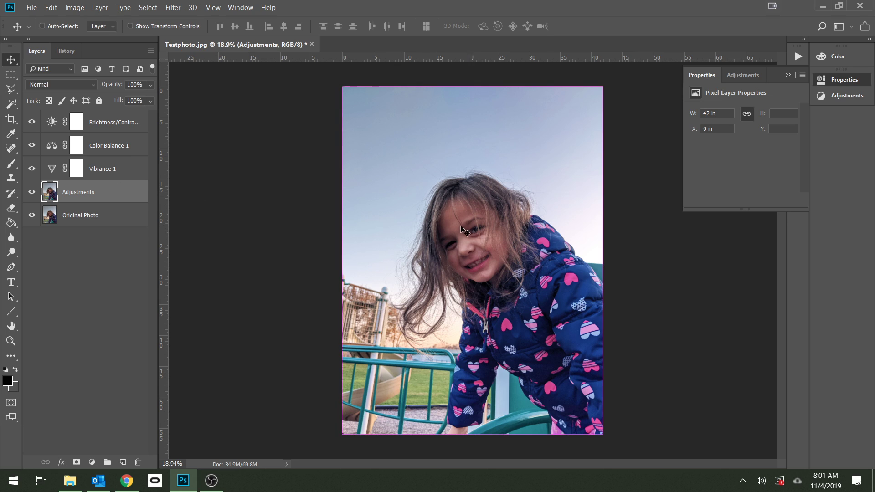
{"action": "left_click", "coordinate": [120, 169], "text": "ctrl"}
{"action": "left_click", "coordinate": [121, 147], "text": "ctrl"}
{"action": "left_click", "coordinate": [123, 126], "text": "ctrl"}
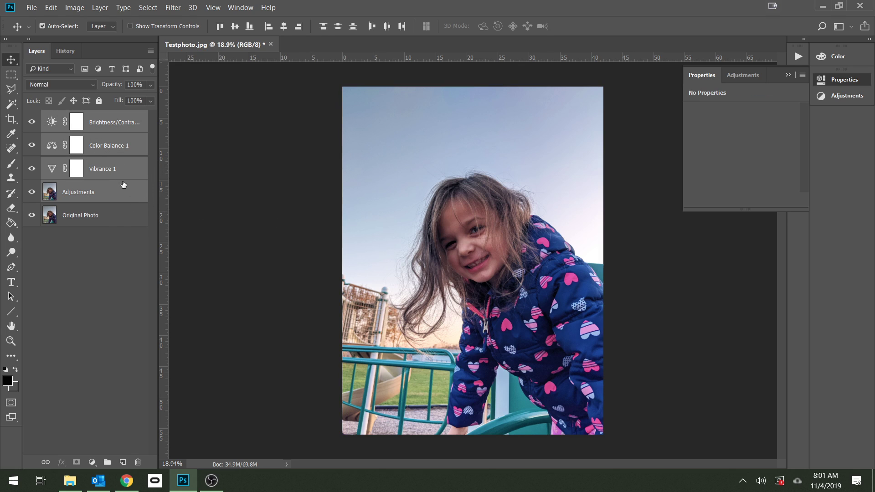
{"action": "right_click", "coordinate": [118, 168]}
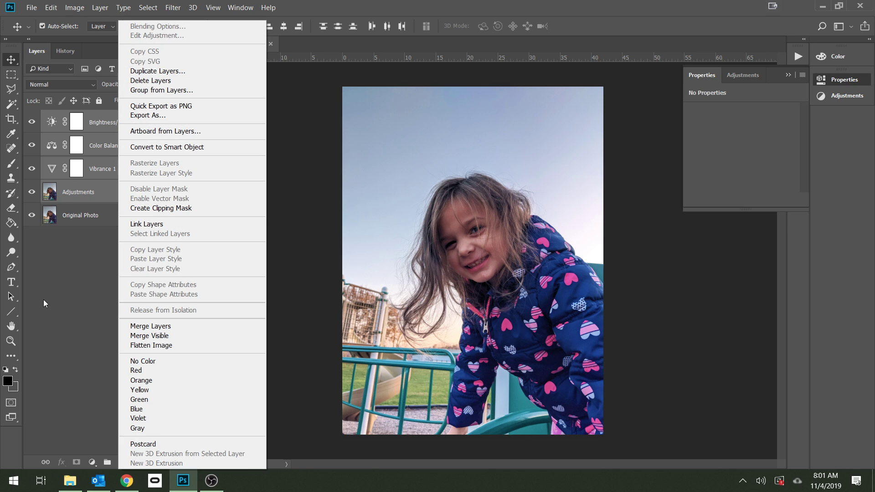
{"action": "left_click", "coordinate": [178, 327]}
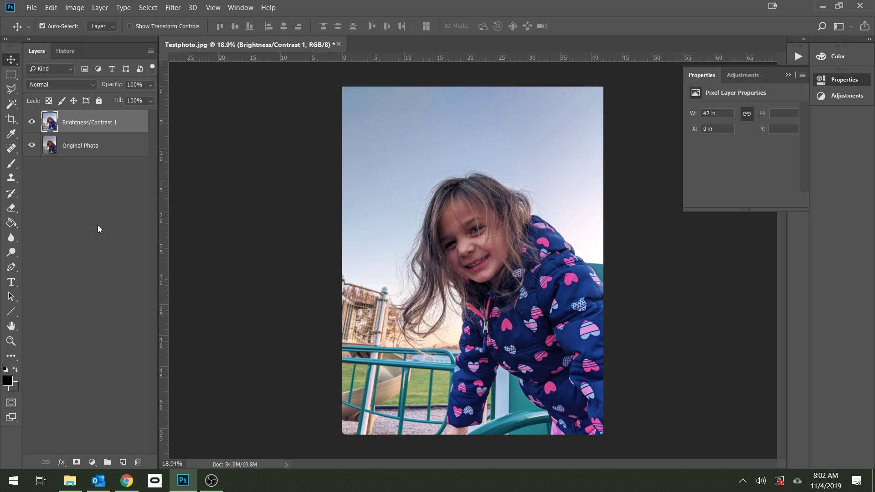
- Hide and reshow the merged layer several times to compare the edited photo with the original
{"action": "left_click", "coordinate": [32, 121]}
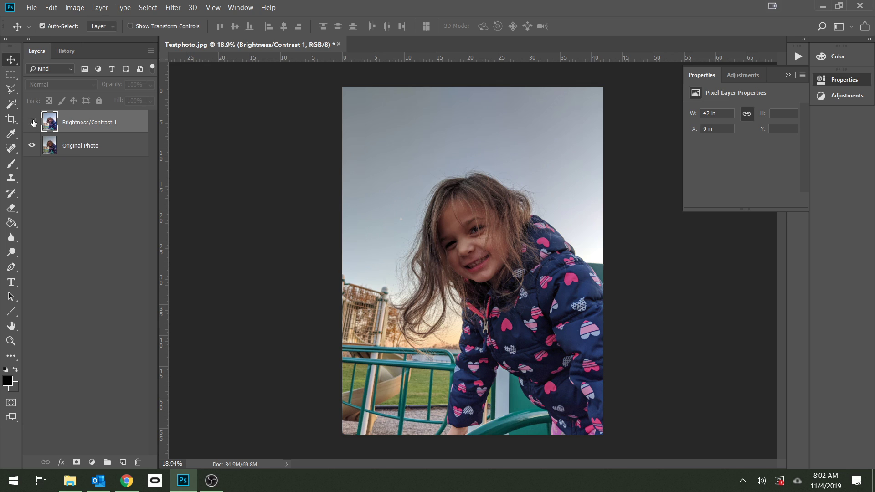
{"action": "left_click", "coordinate": [33, 121]}
{"action": "left_click", "coordinate": [33, 121]}
{"action": "left_click", "coordinate": [33, 122]}
{"action": "left_click", "coordinate": [33, 122]}
{"action": "left_click", "coordinate": [33, 122]}
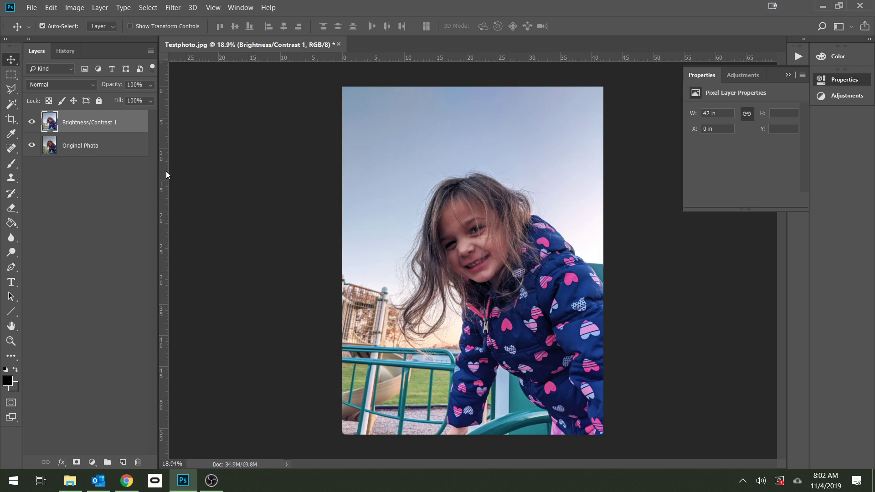
- Place a vertical guide at the photo's horizontal center and delete the merged layer's left half, a 21 × 56 in rectangular selection snapped to the guide
{"action": "left_click_drag", "start_coordinate": [166, 173], "coordinate": [471, 209]}
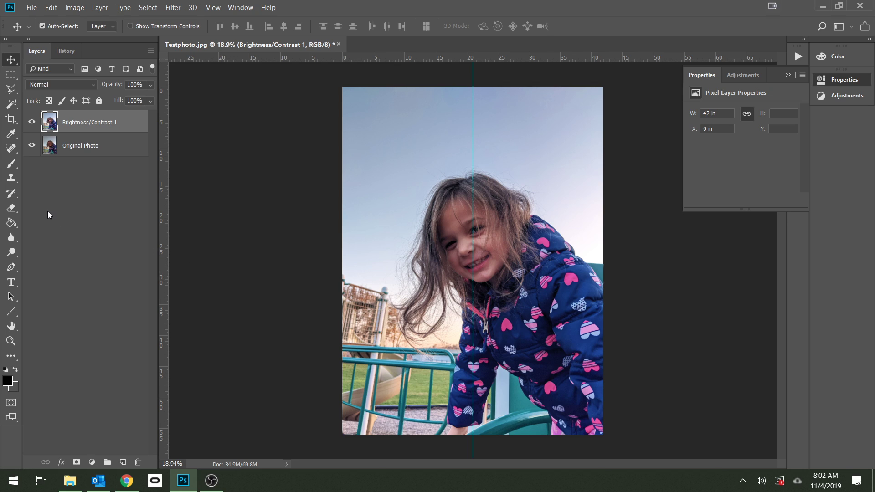
{"action": "left_click", "coordinate": [14, 76]}
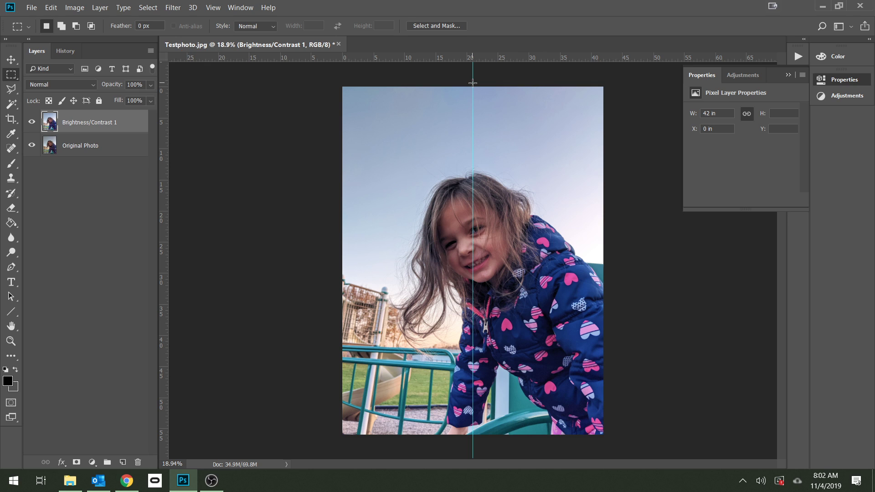
{"action": "left_click_drag", "start_coordinate": [473, 83], "coordinate": [319, 437]}
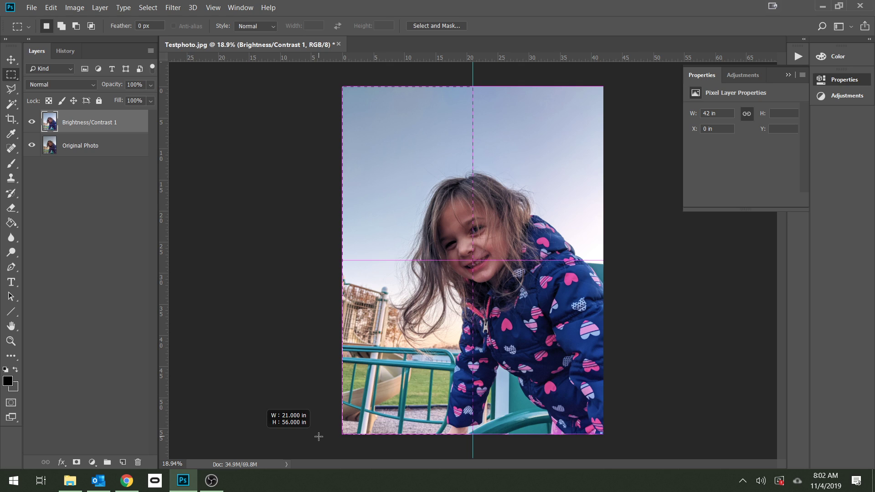
{"action": "left_click_drag", "start_coordinate": [319, 437], "coordinate": [316, 444]}
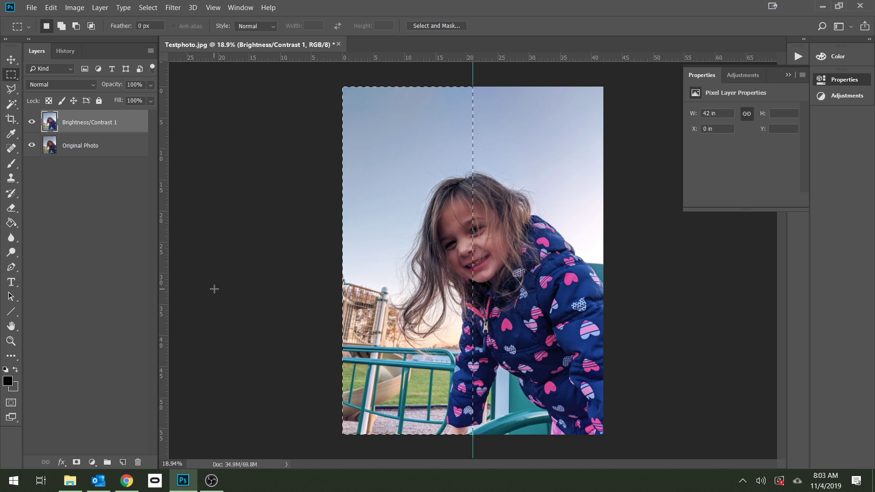
{"action": "key", "text": "Delete"}
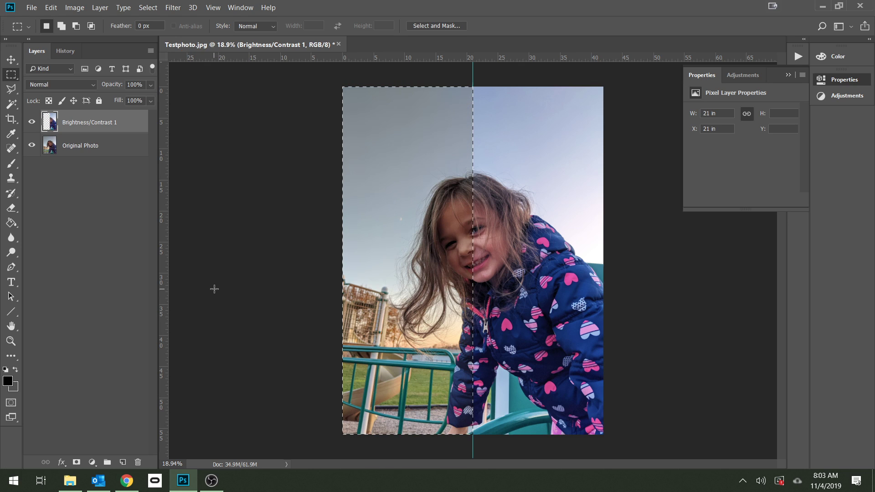
- Deselect the left half of the photo and hide the center guide
{"action": "right_click", "coordinate": [372, 163]}
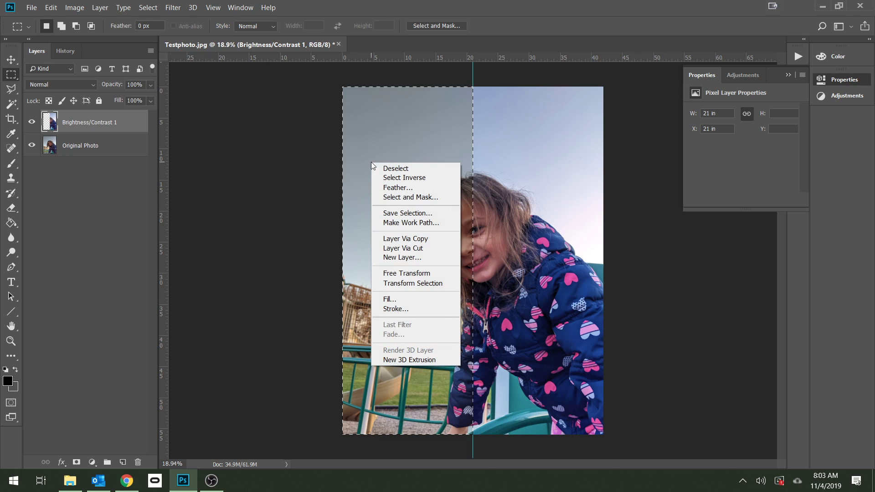
{"action": "left_click", "coordinate": [402, 169]}
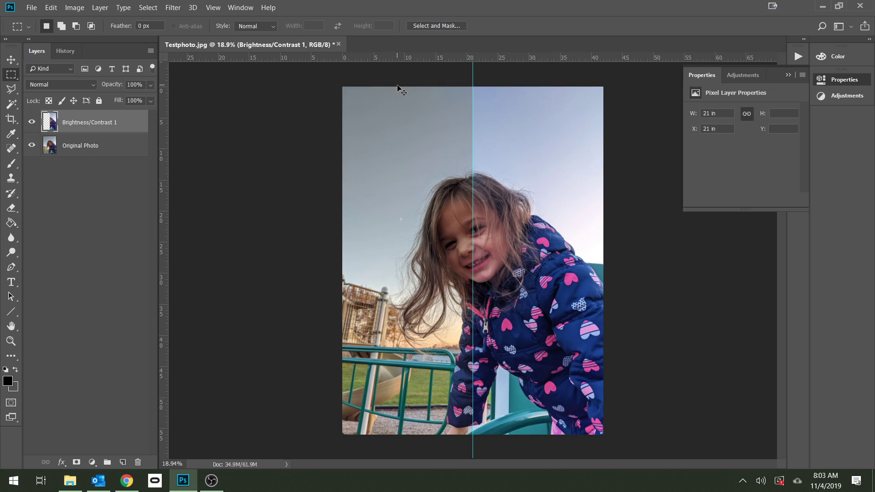
{"action": "key", "text": "ctrl+semicolon"}
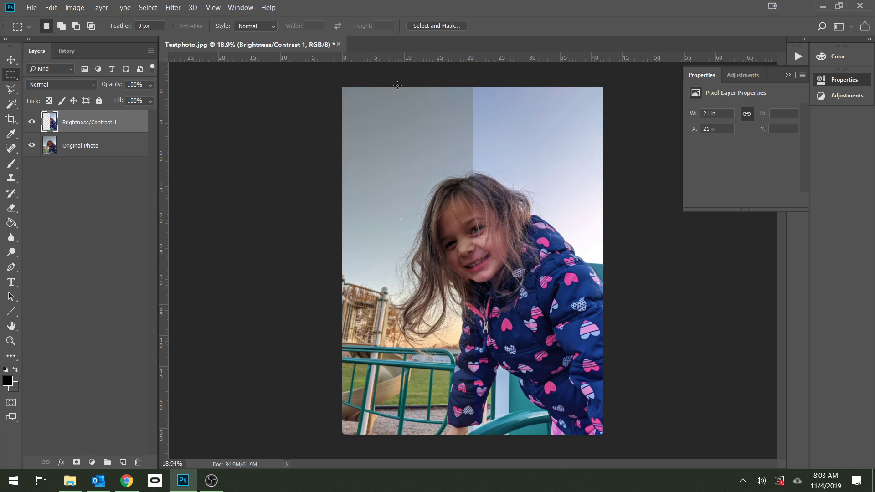